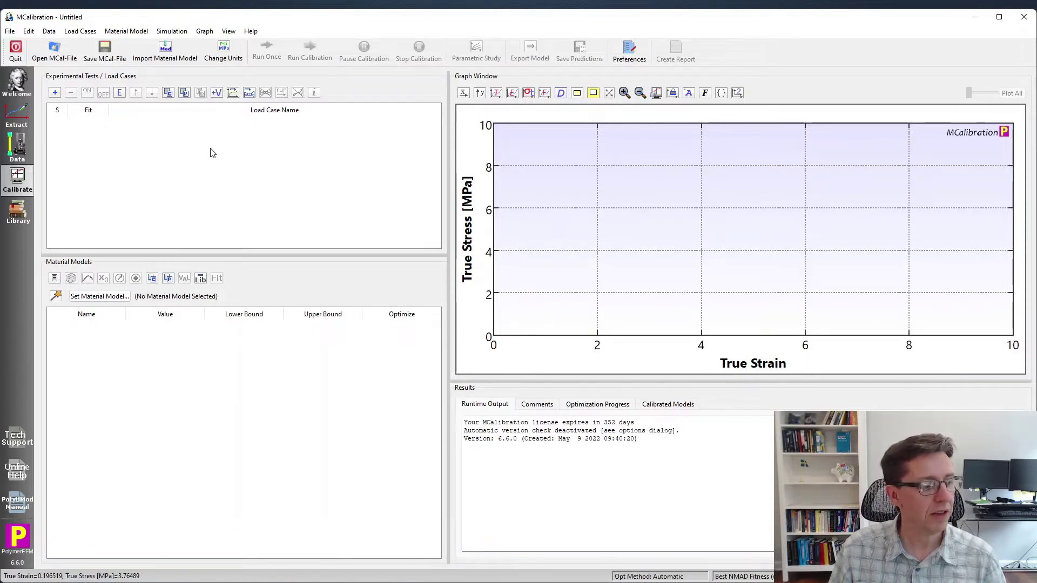
Step: Set up a new load case of type Graph Data to view its data and label settings, and cancel it
click(55, 92)
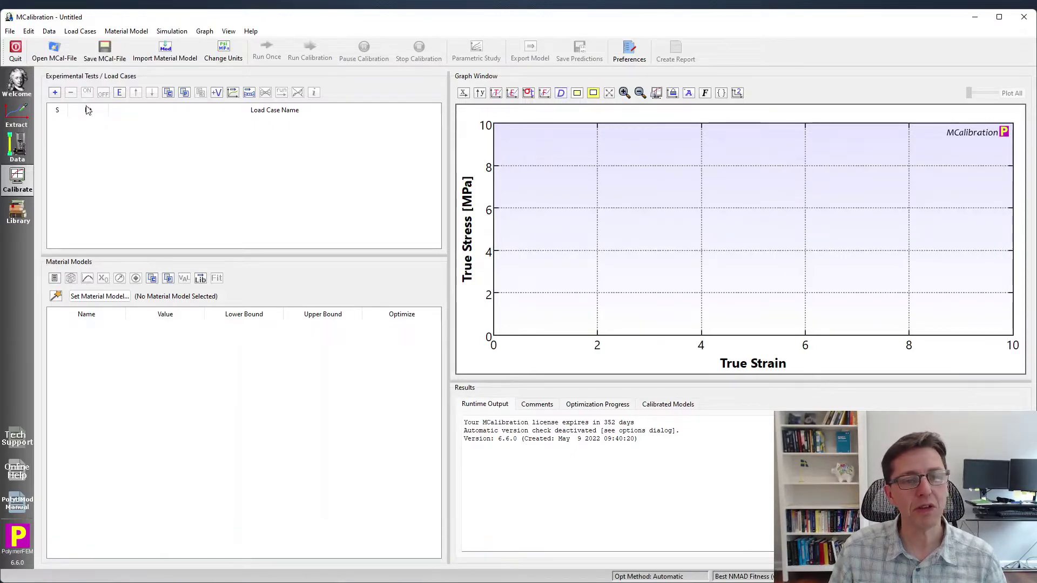
drag(590, 147, 251, 79)
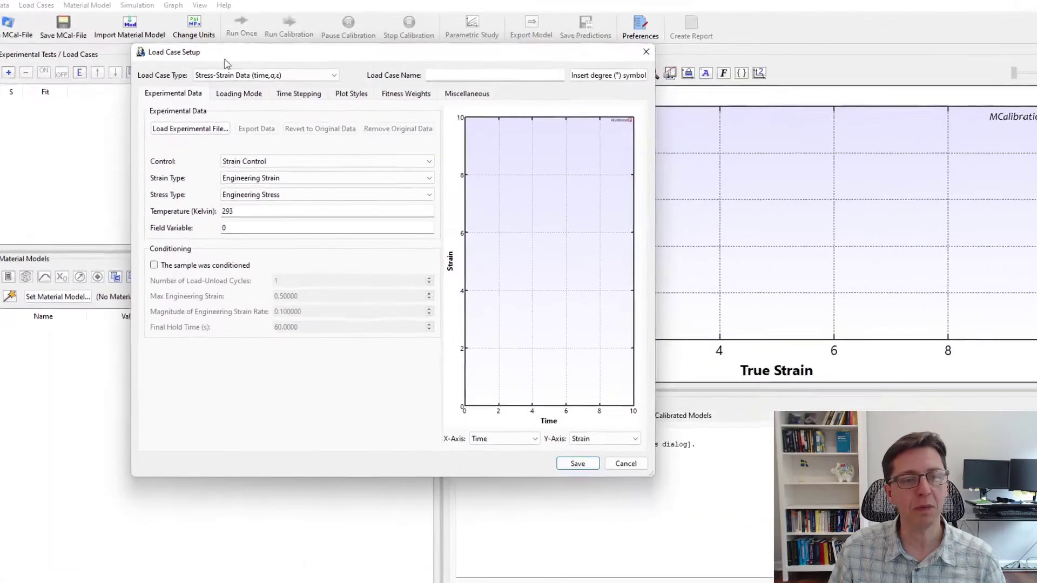
click(236, 74)
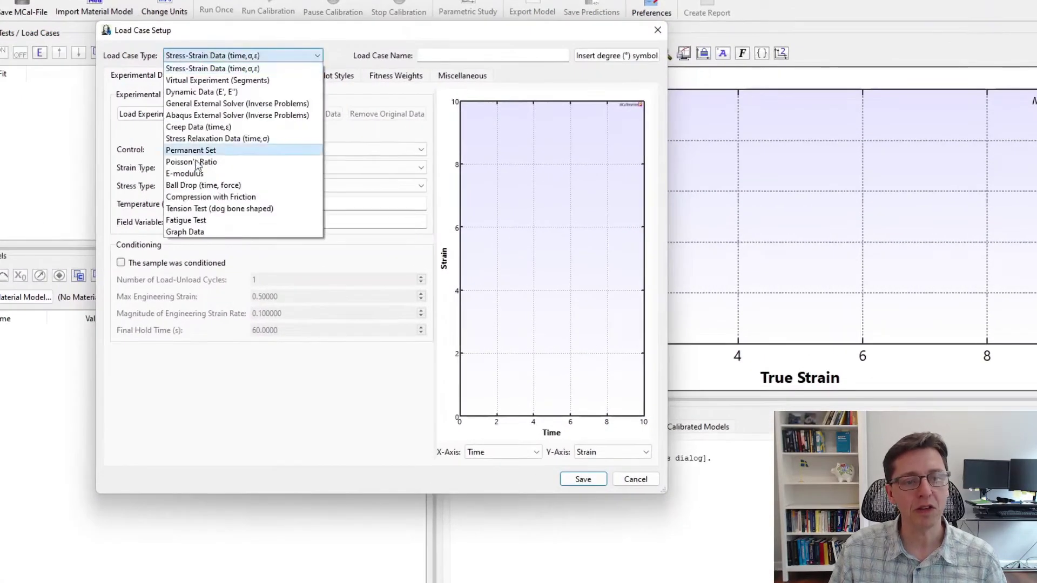
click(204, 231)
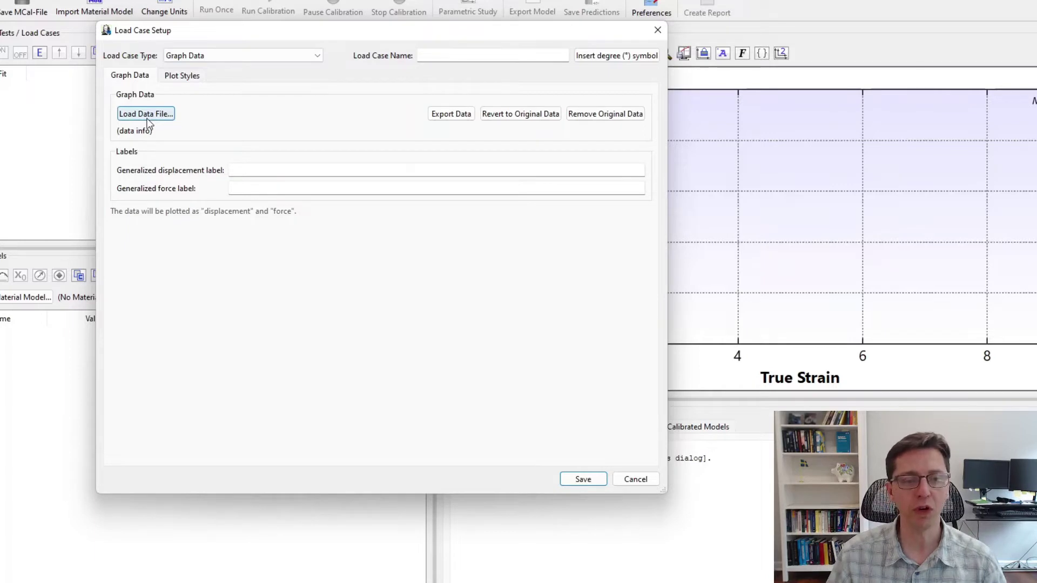
click(274, 194)
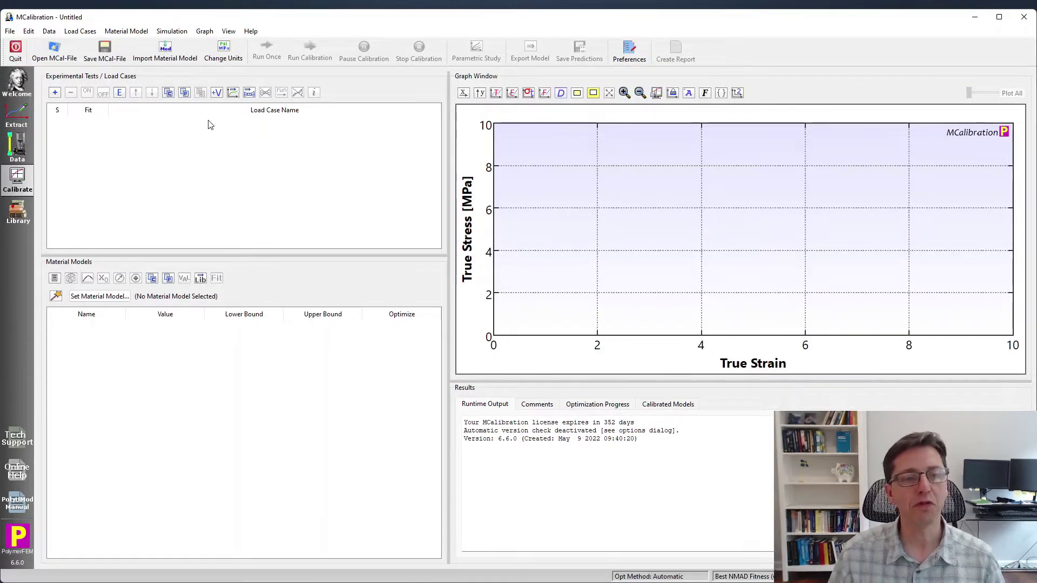
Step: Add the pre-defined virtual test with 10 uniaxial tension cycles with increasing strains (from 1% to 10%)
click(216, 93)
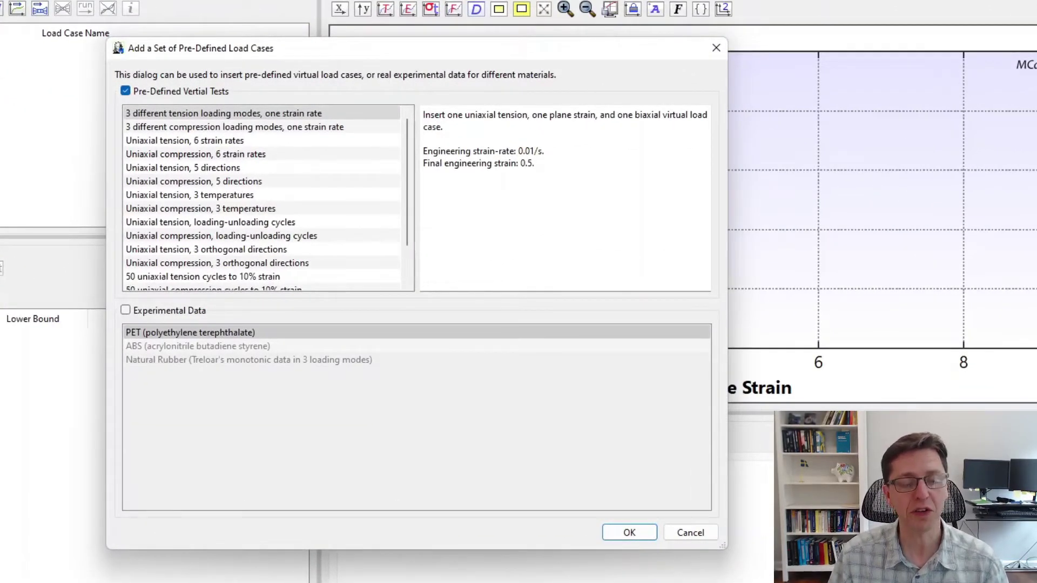
scroll(308, 265, down, 1)
click(308, 265)
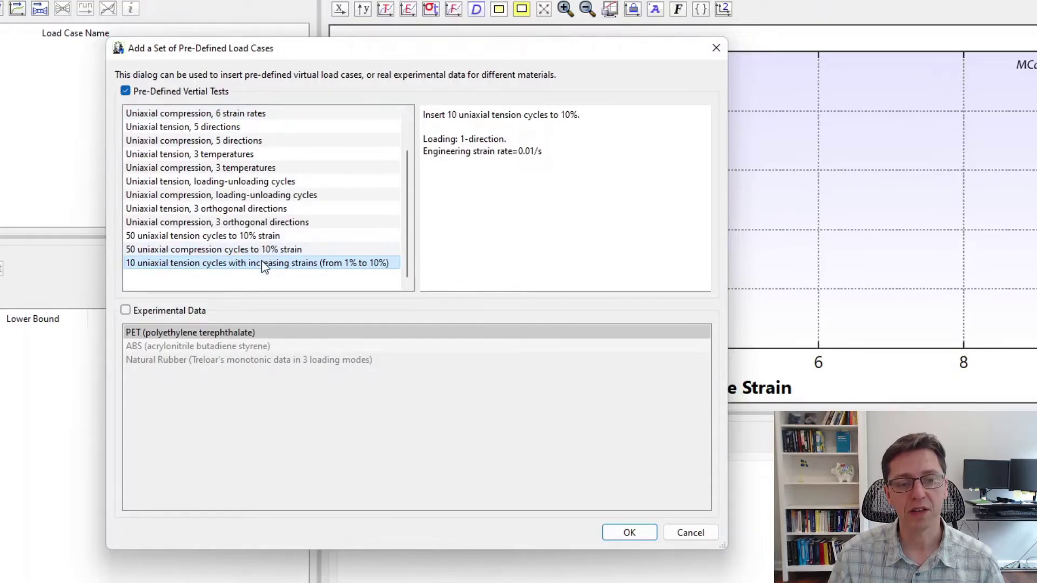
click(647, 531)
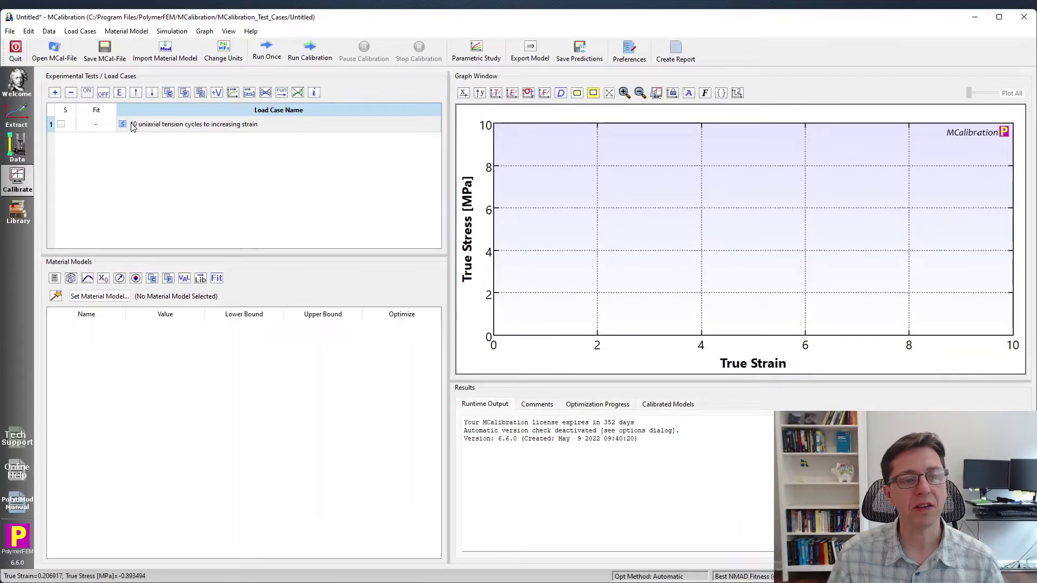
Step: Set the material model to PolyUMod-Bergstrom-Boyce and run the load case once to plot its prediction
mouse_move(0, 88)
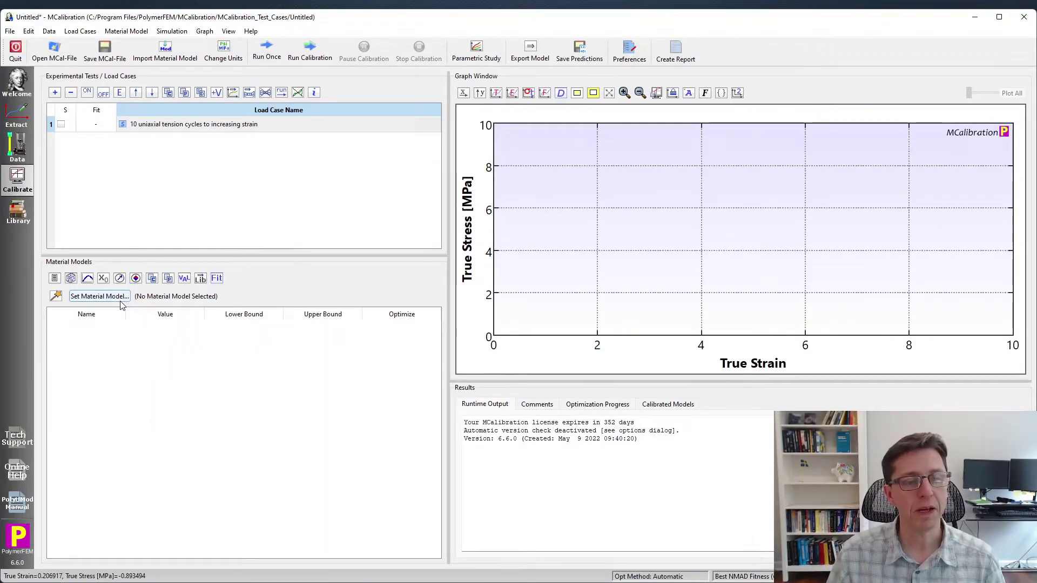
click(103, 297)
scroll(486, 303, down, 5)
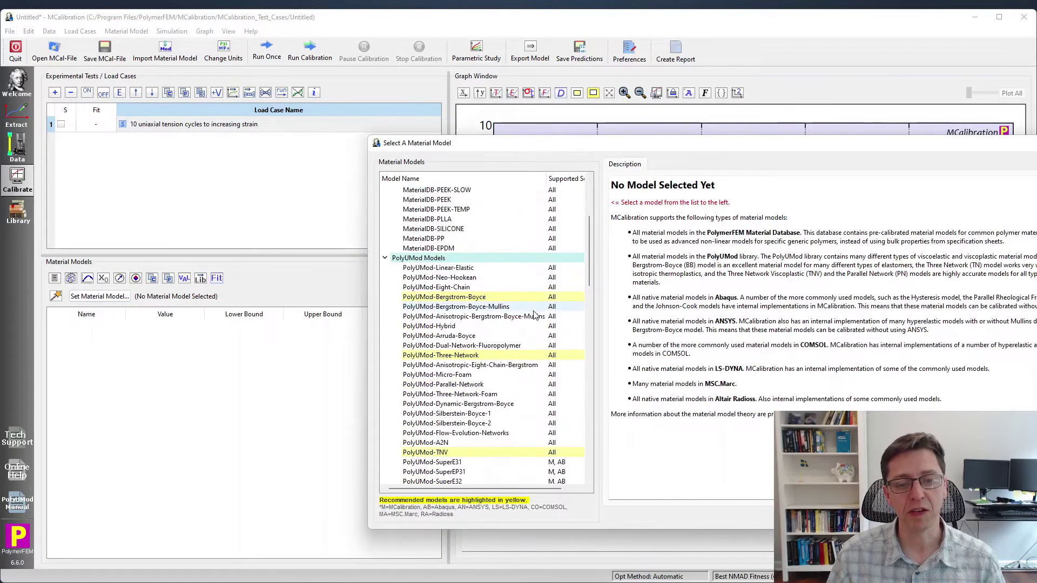
double_click(488, 298)
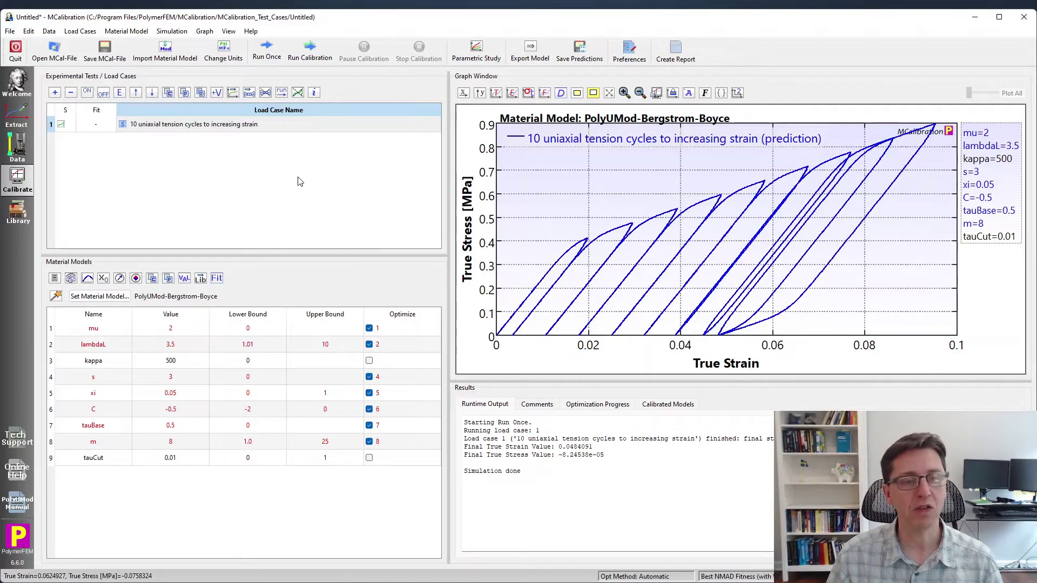
Step: Deactivate the 10-cycle uniaxial tension load case and add the pre-defined ABS (acrylonitrile butadiene styrene) experimental data
click(237, 128)
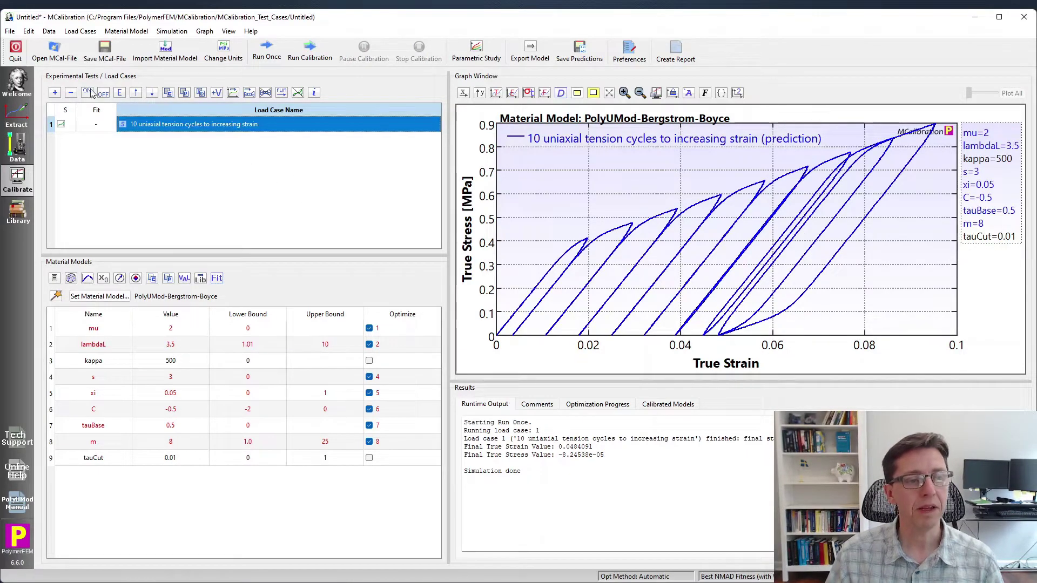
click(103, 93)
click(216, 93)
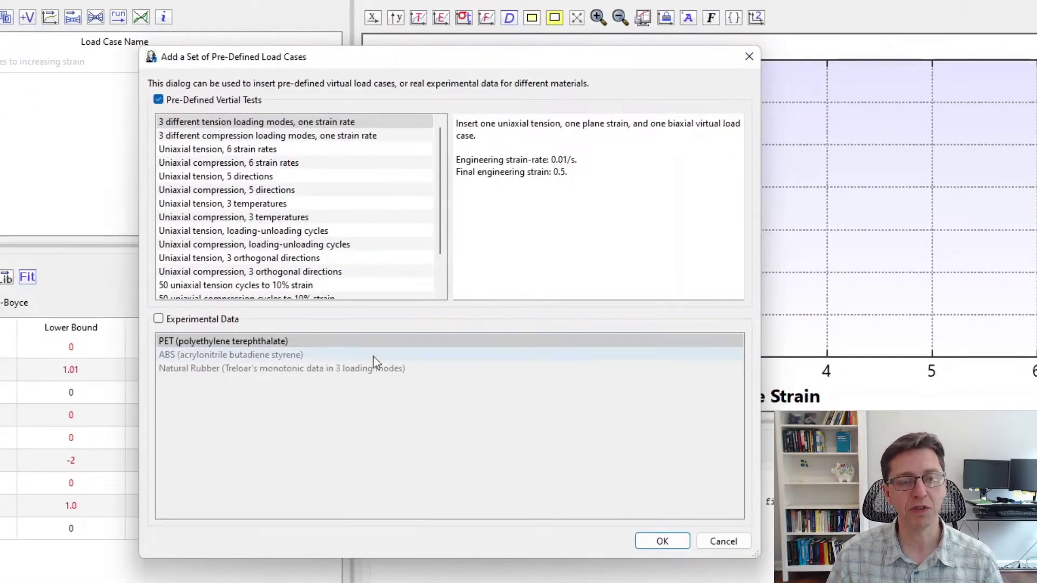
click(196, 323)
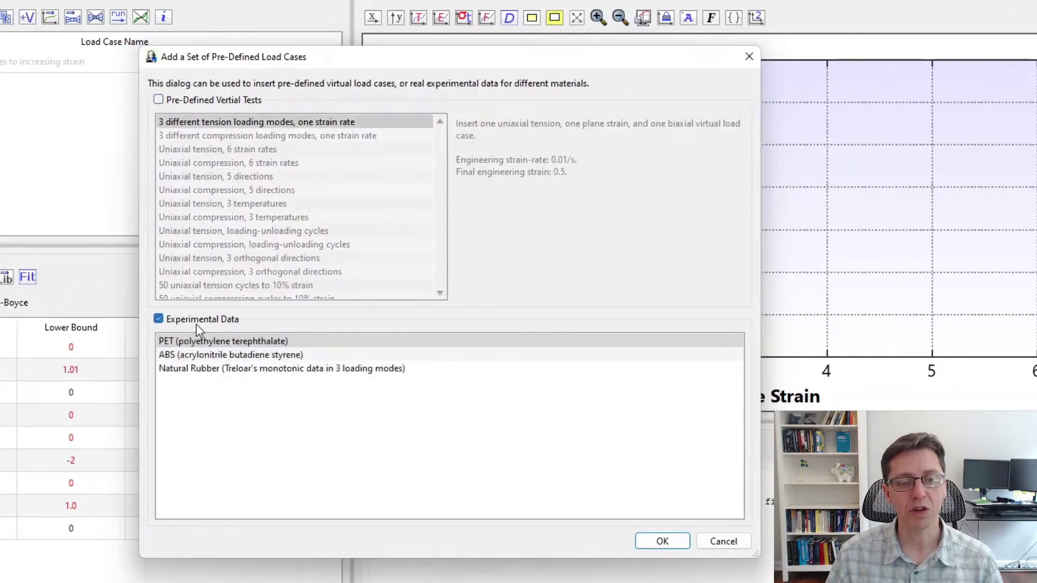
click(262, 359)
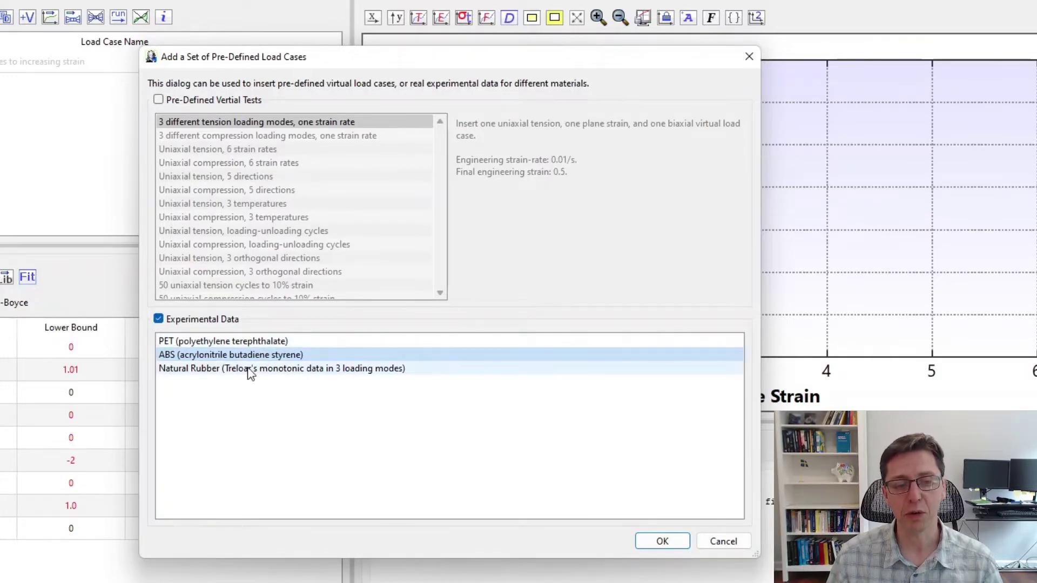
click(660, 541)
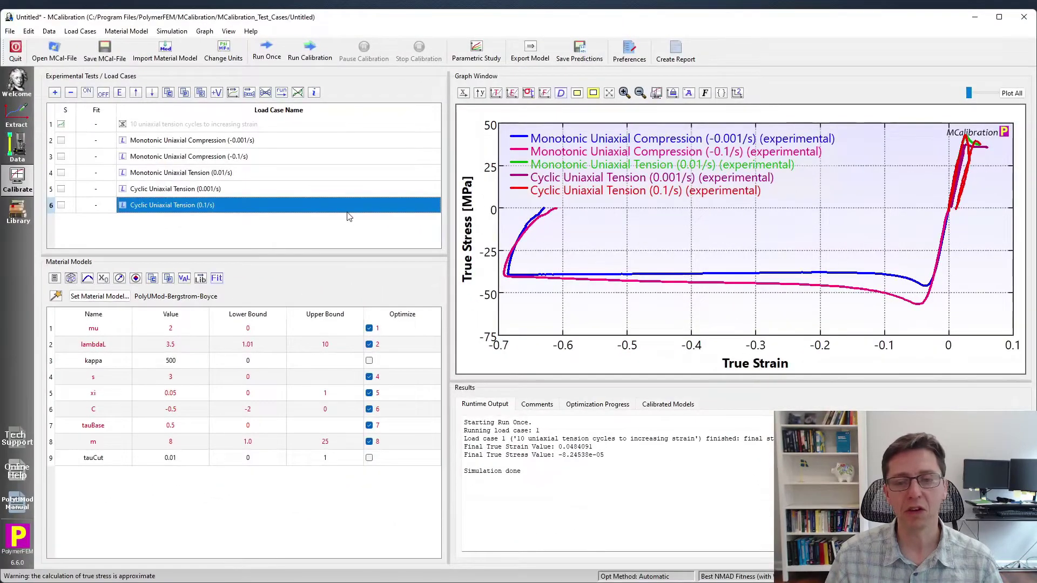
Step: Delete the five ABS load cases and the remaining 10-cycle uniaxial tension load case
mouse_move(349, 217)
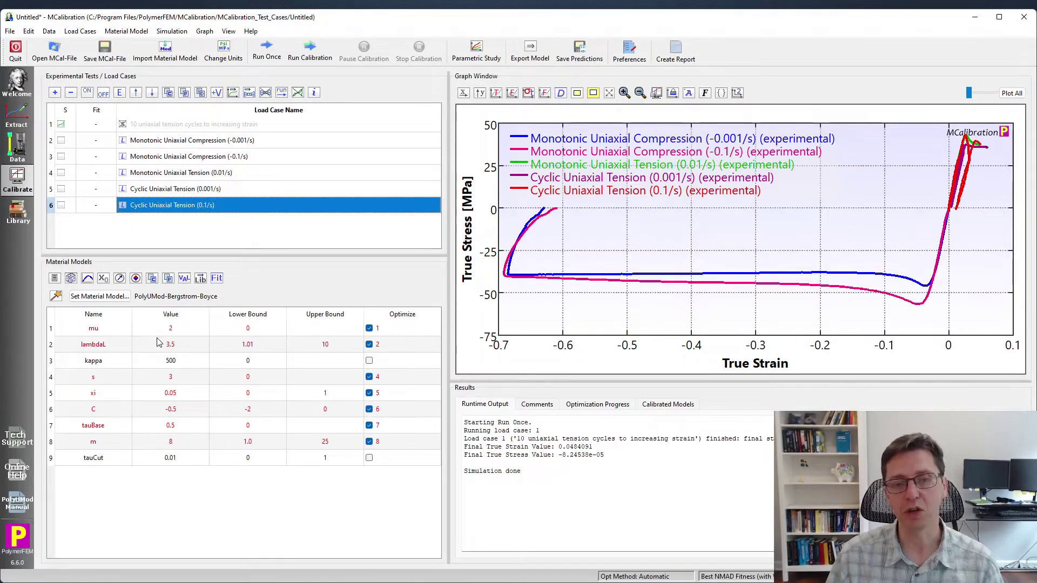
click(183, 140)
shift+click(175, 209)
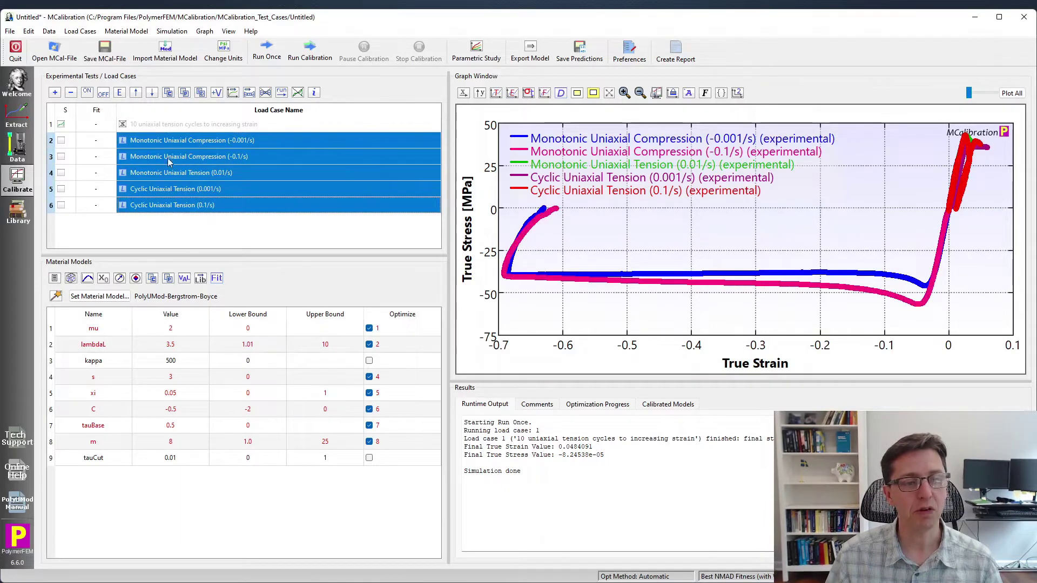
click(71, 92)
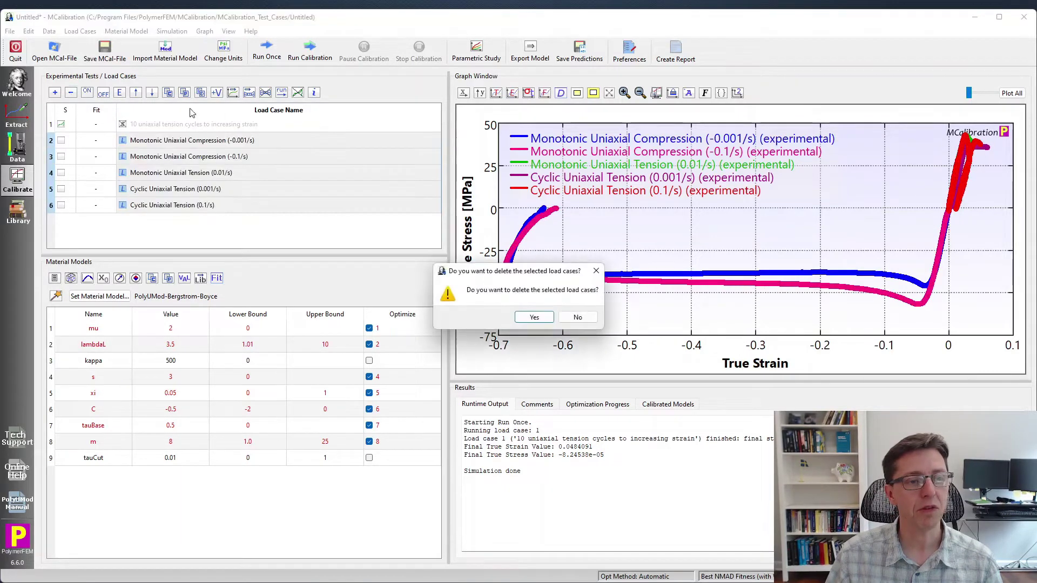
click(534, 318)
click(236, 129)
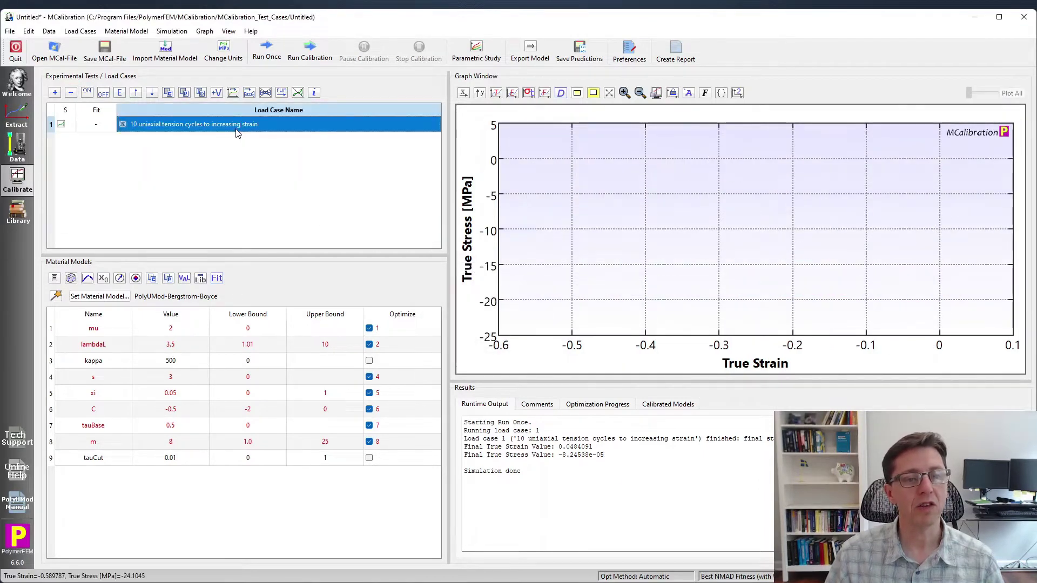
click(70, 92)
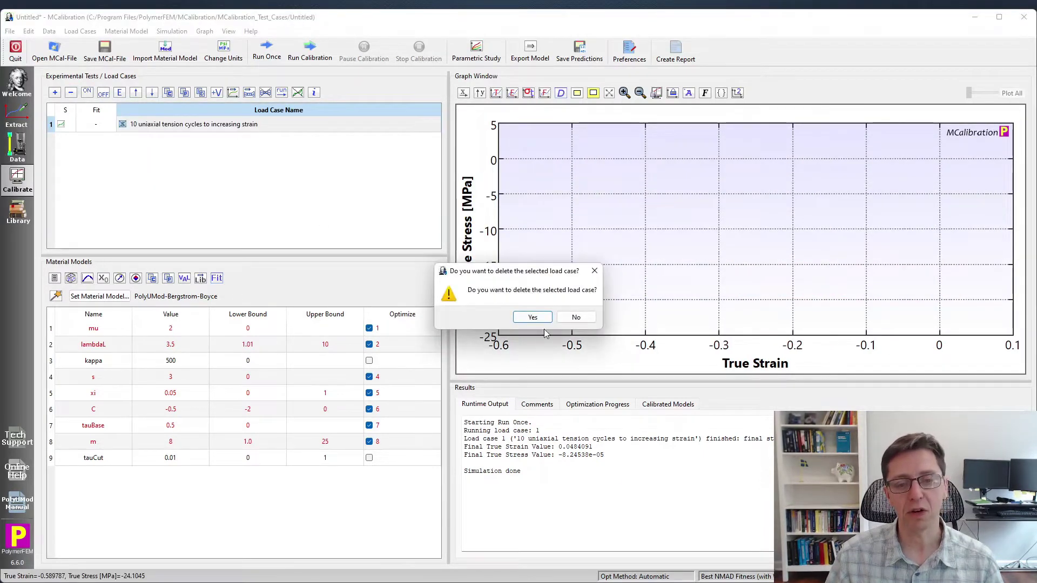
click(532, 317)
Step: Add the pre-defined Natural Rubber experimental data (Treloar's monotonic data in 3 loading modes)
click(217, 92)
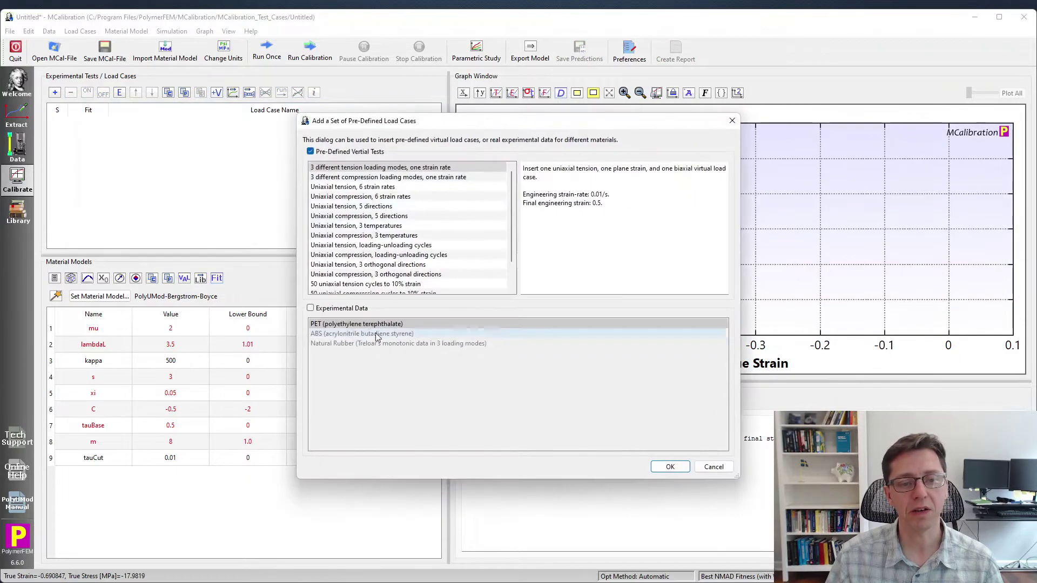
click(331, 310)
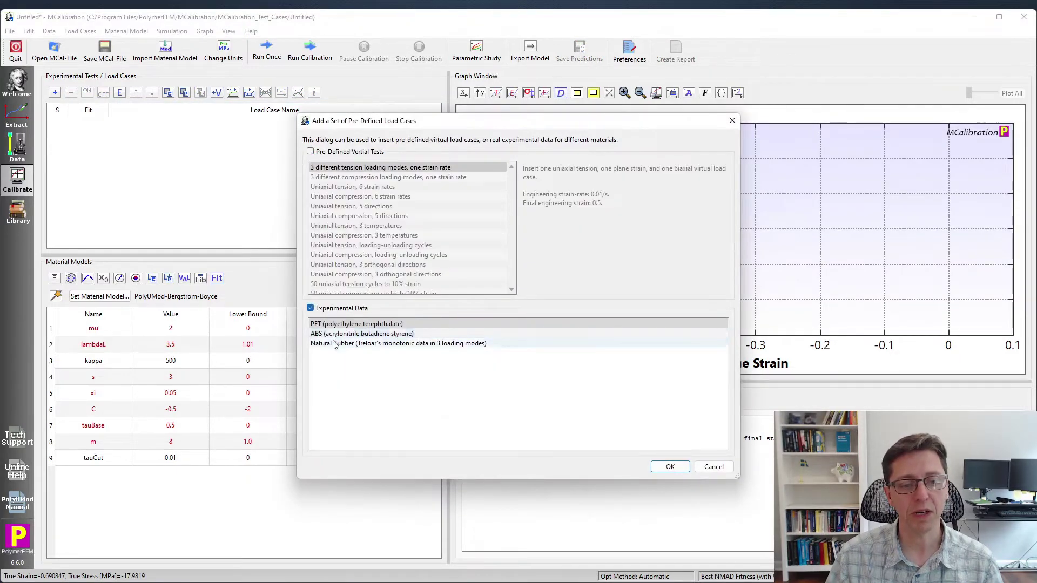
click(338, 344)
click(669, 467)
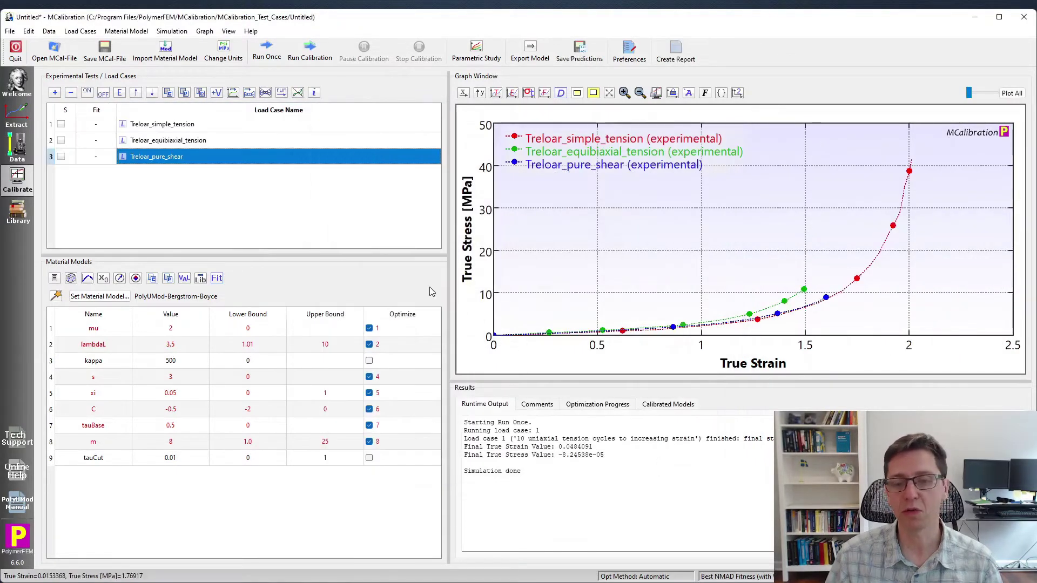
Step: Plot the Treloar data as engineering stress versus engineering strain and inspect the properties of the pure shear load case
click(512, 94)
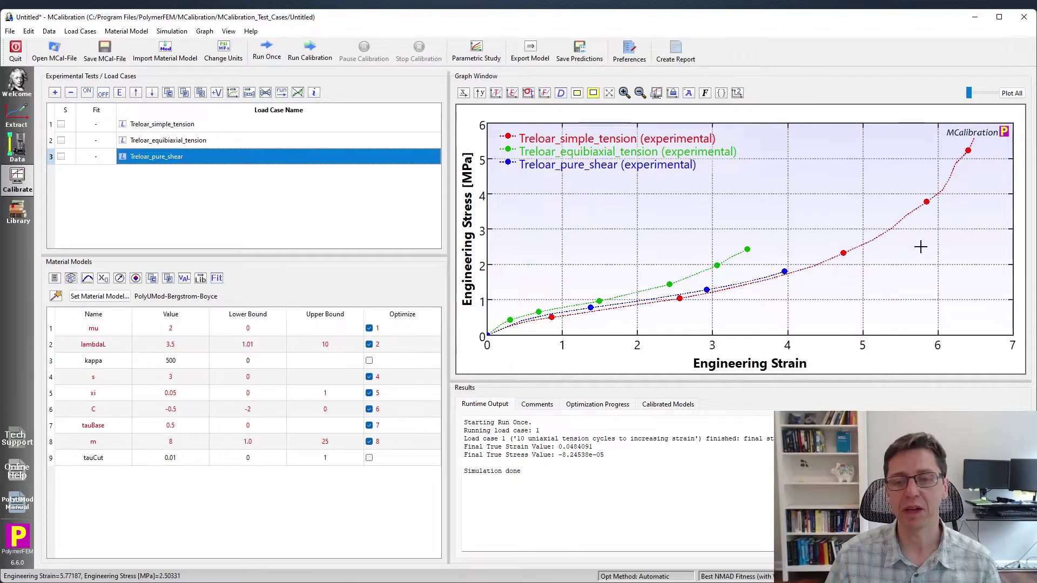
mouse_move(162, 155)
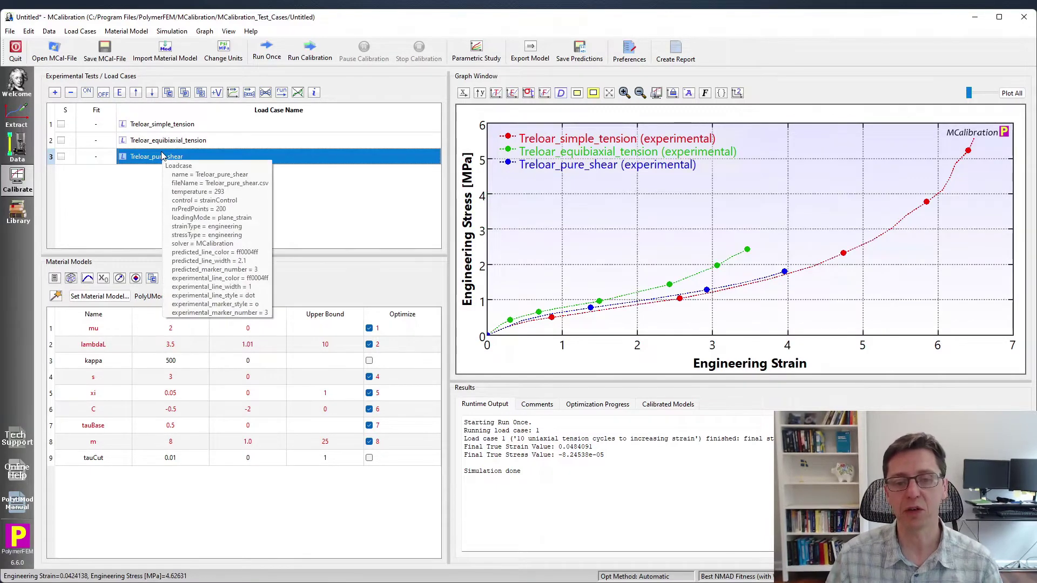
click(301, 214)
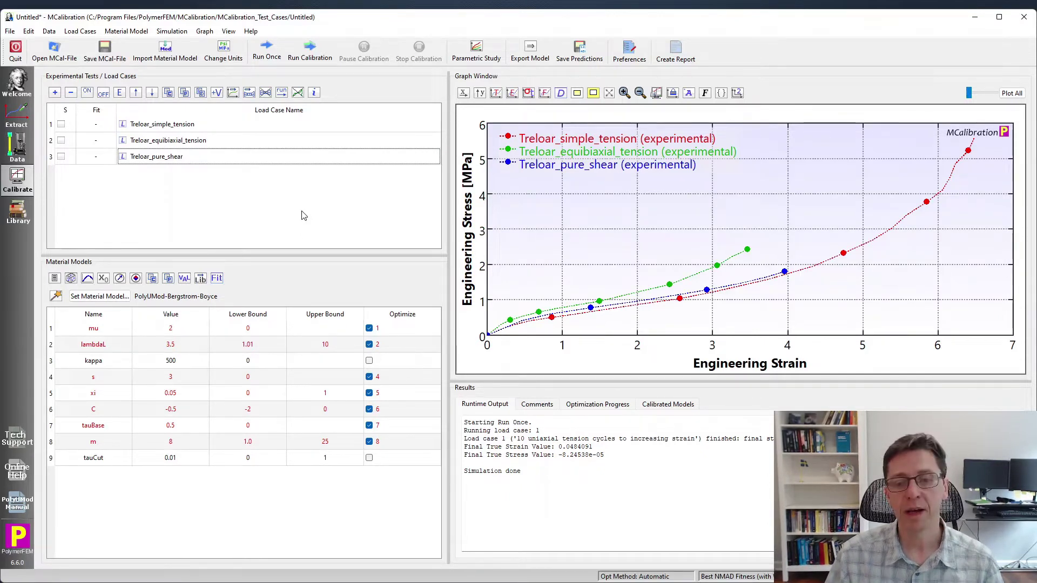
Step: Open a new stress-strain load case setup to view its Field Variable setting, and discard it
click(55, 92)
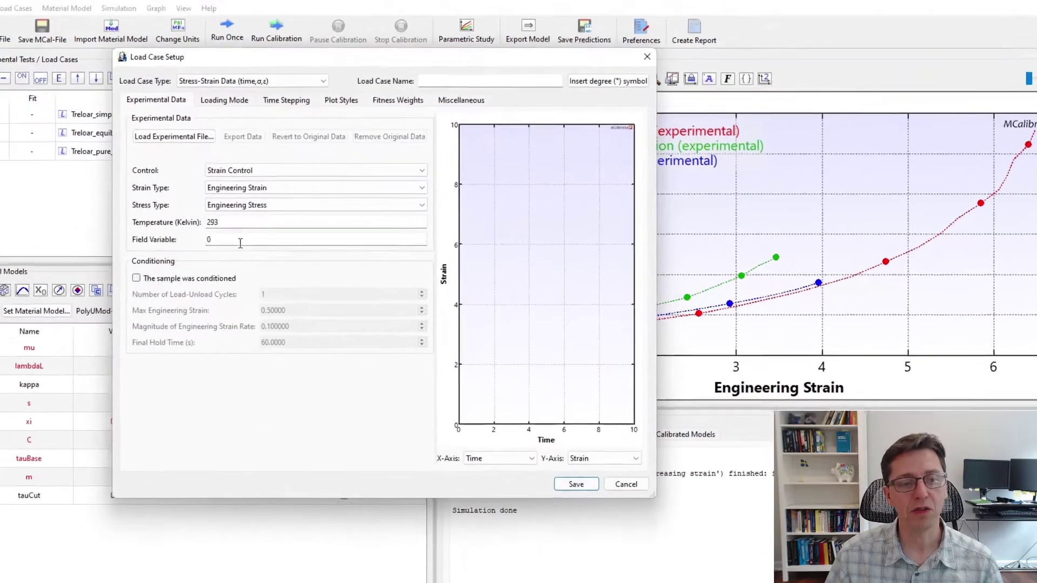
key(Tab)
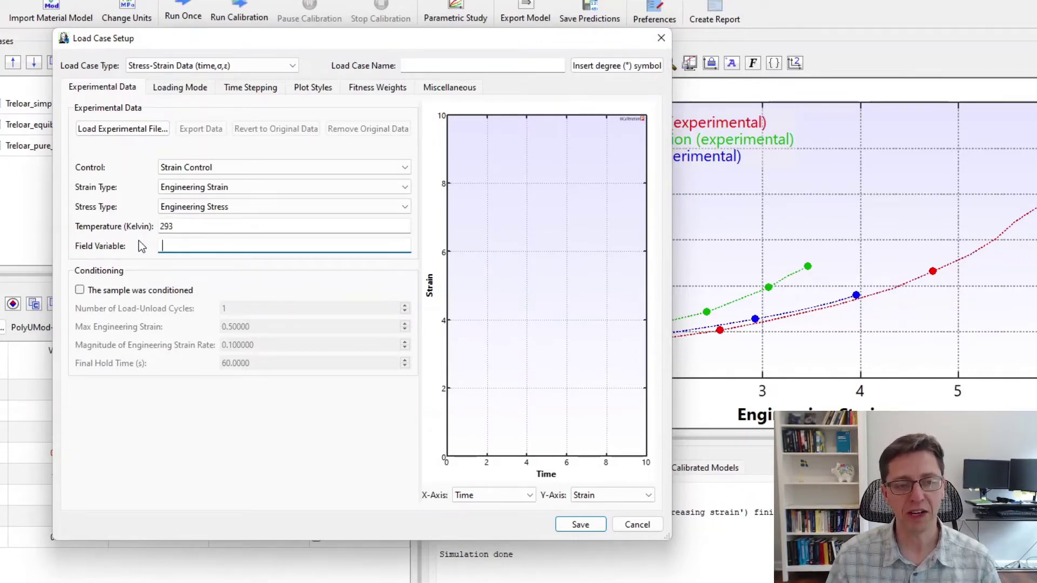
click(633, 526)
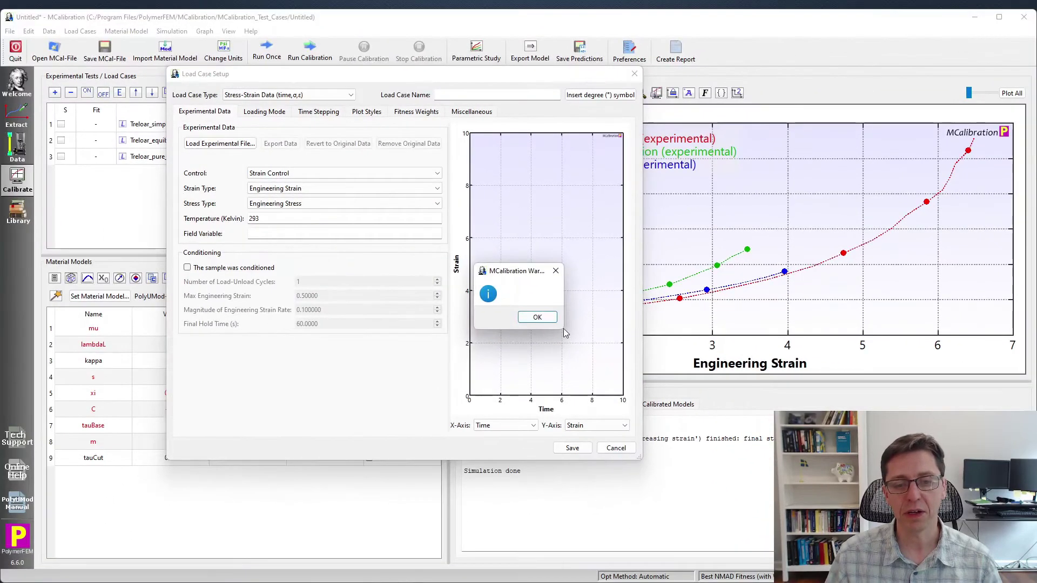
click(537, 331)
Step: Browse the available material models and read the description and parameters of PolyUMod-Silberstein-Boyce-1
click(115, 296)
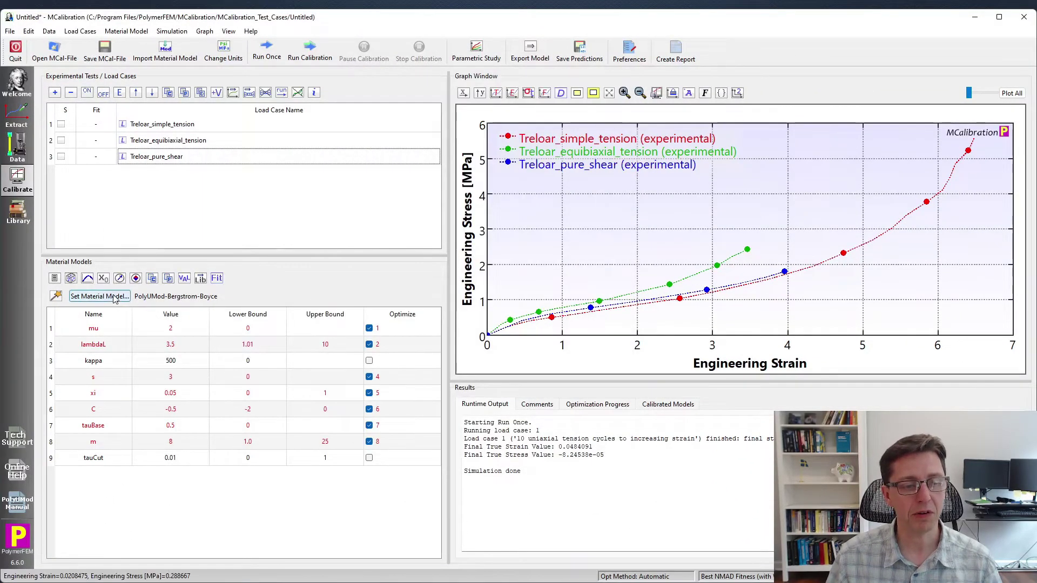
scroll(455, 320, down, 12)
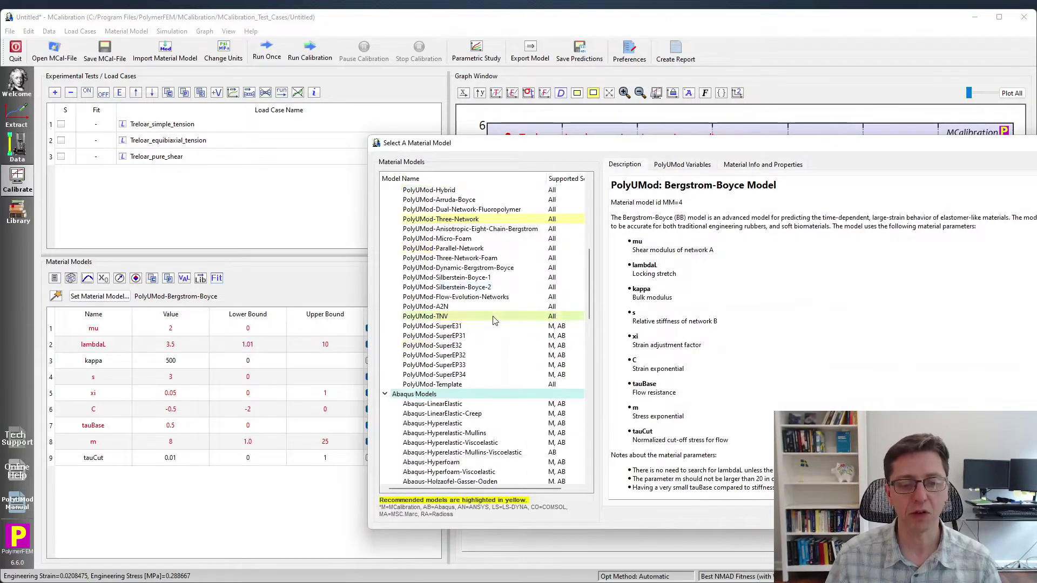
scroll(495, 323, up, 5)
scroll(495, 323, up, 6)
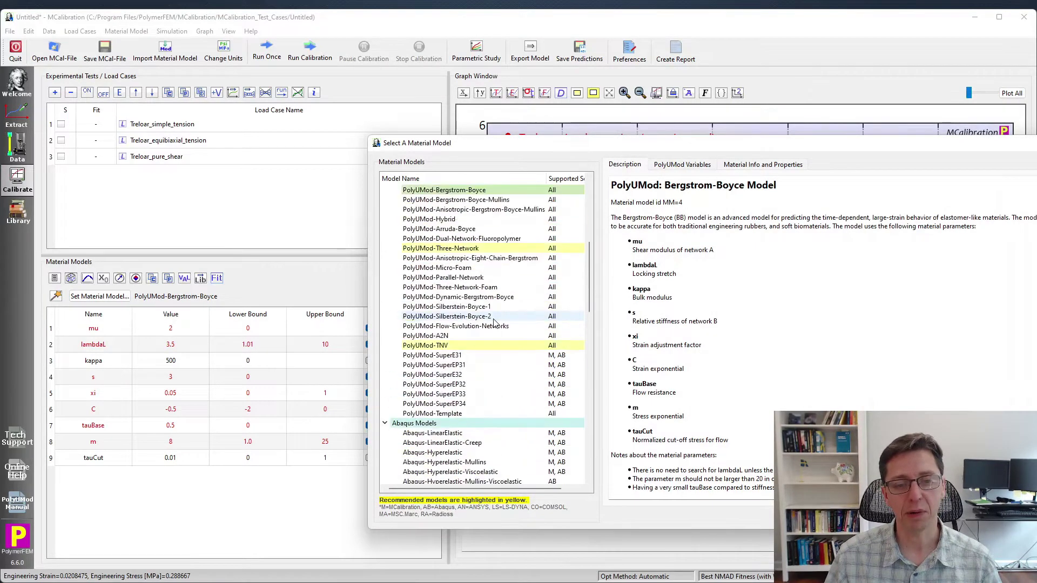
click(467, 307)
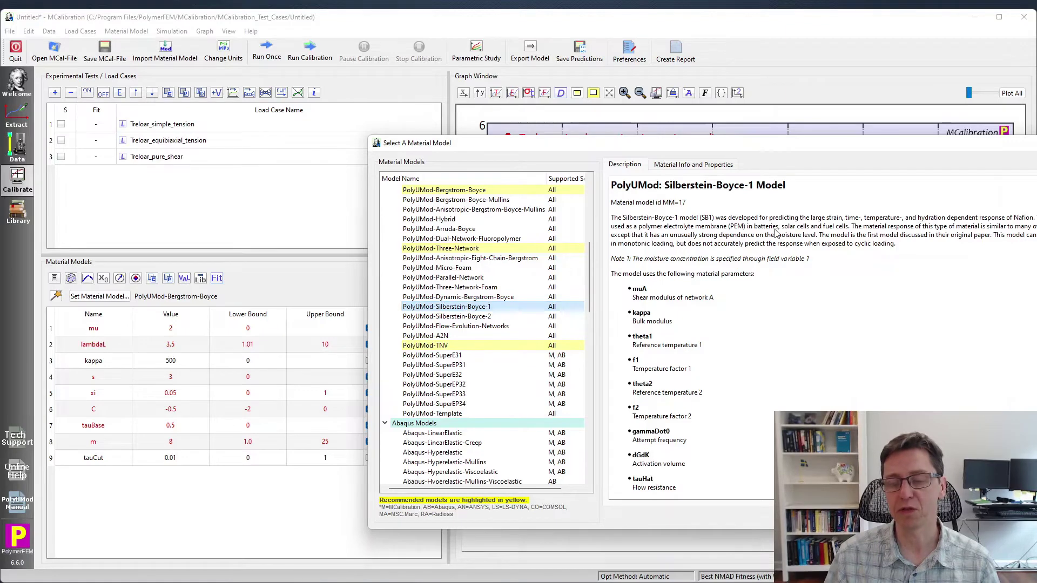
scroll(746, 286, down, 5)
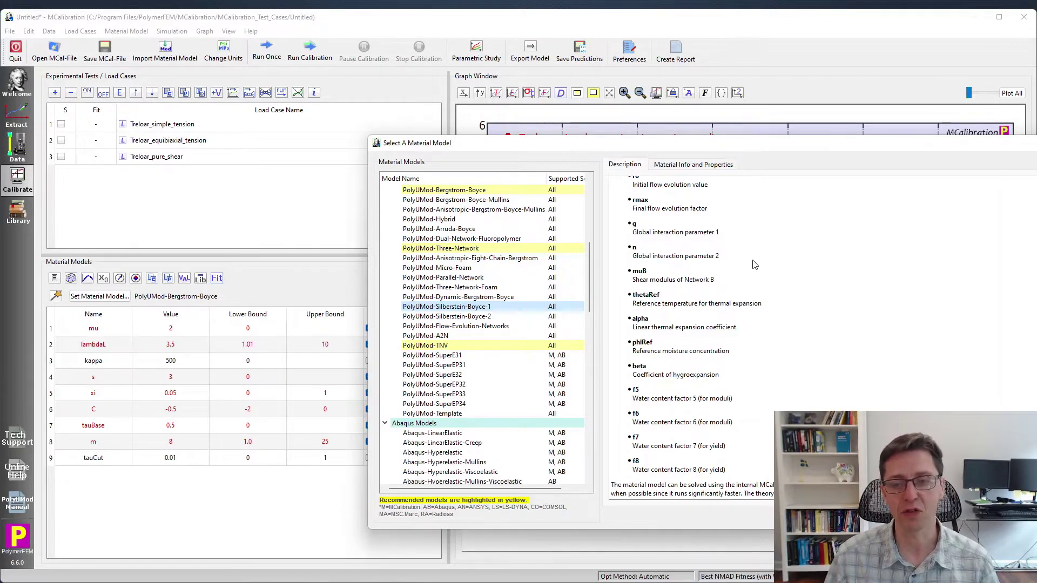
Step: Close the material model selection without saving the modified material model
drag(746, 147, 628, 135)
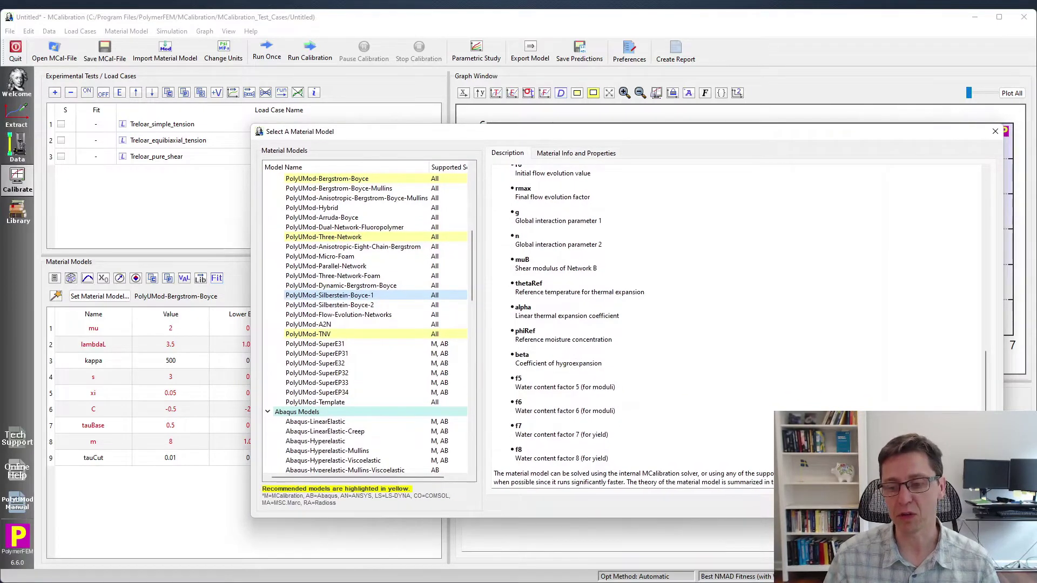
click(995, 131)
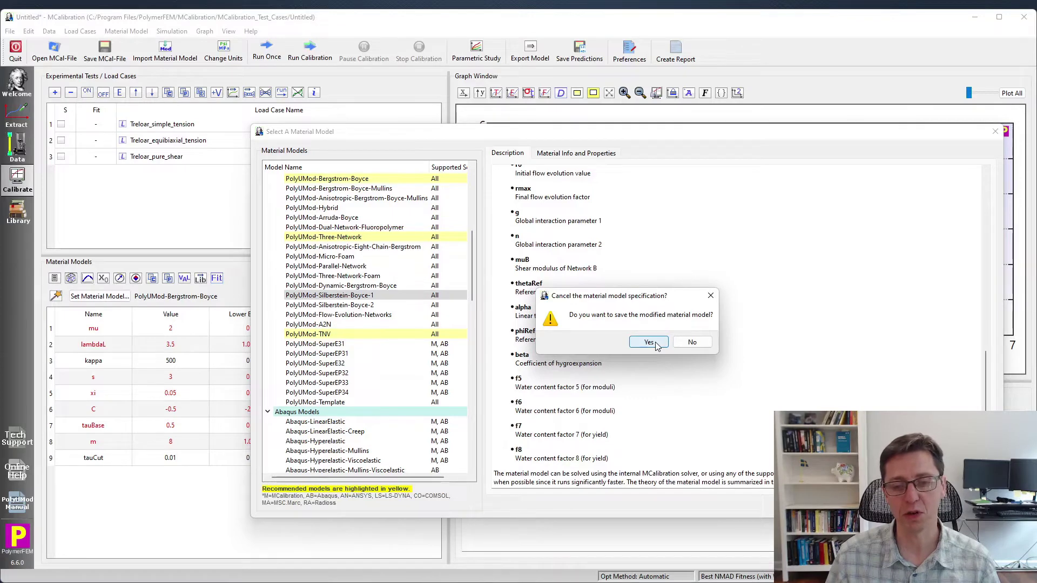
click(691, 342)
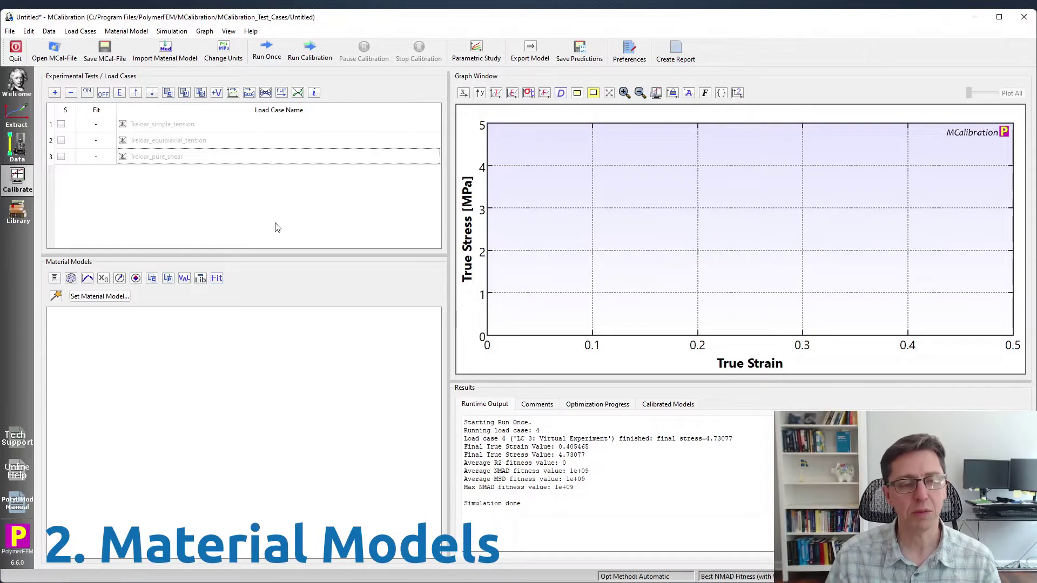
Step: Set the material model to Abaqus-PRF-2Net-Yeoh-BB-Plast and enlarge the parameter table to show all its parameters
click(78, 296)
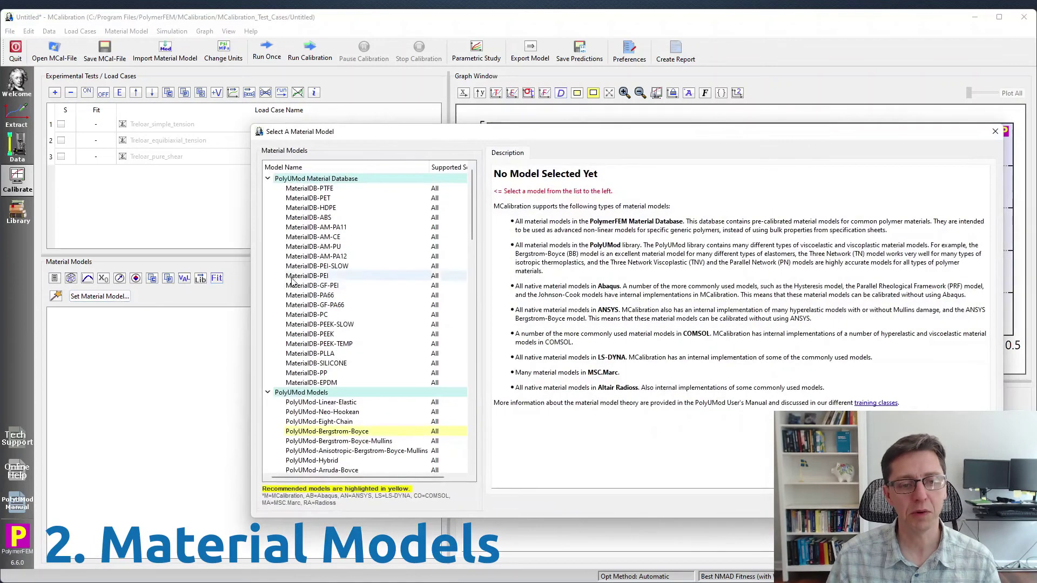
scroll(380, 289, down, 1)
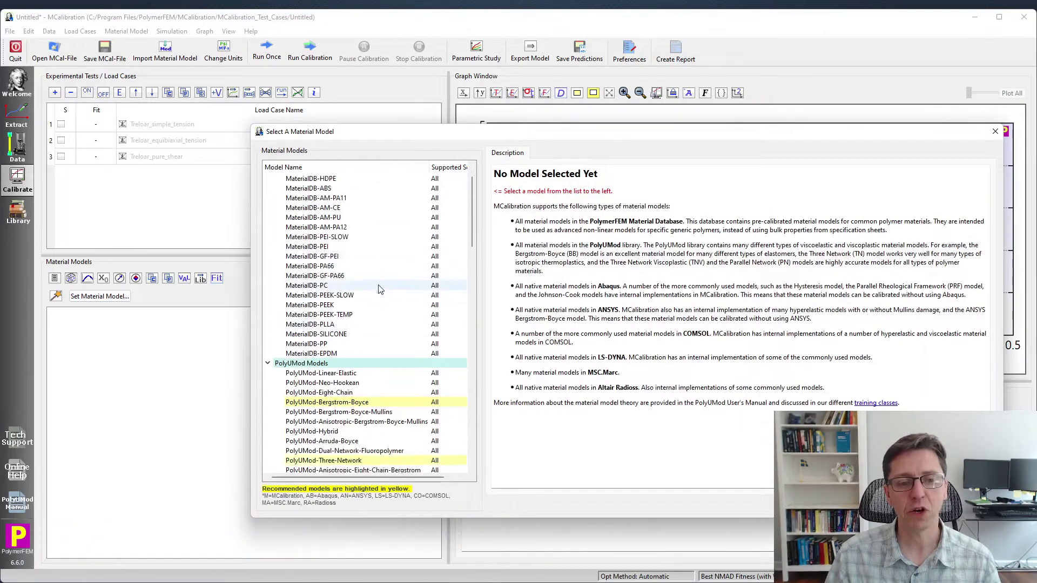
scroll(378, 290, down, 7)
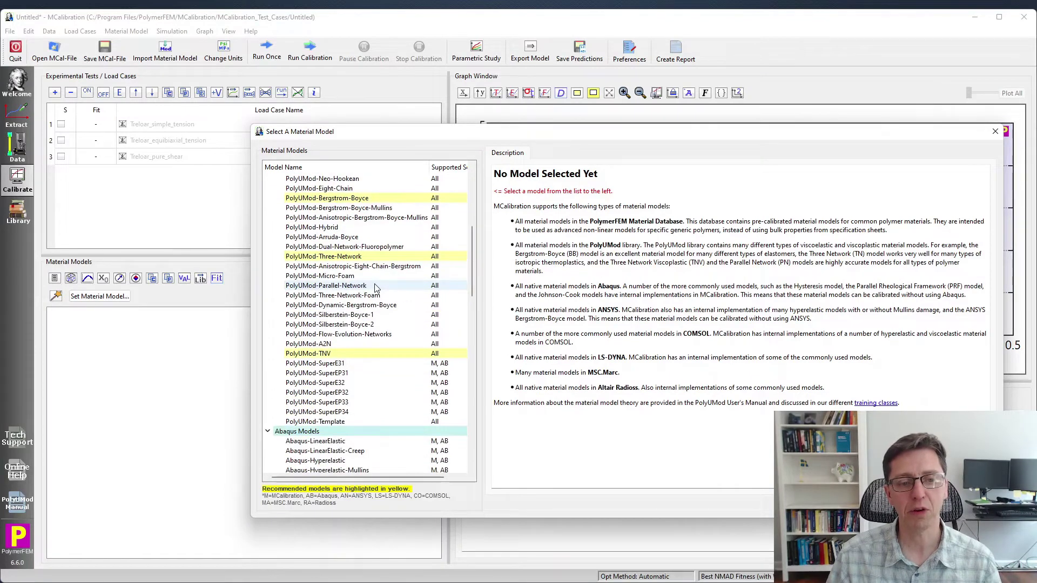
scroll(376, 288, down, 8)
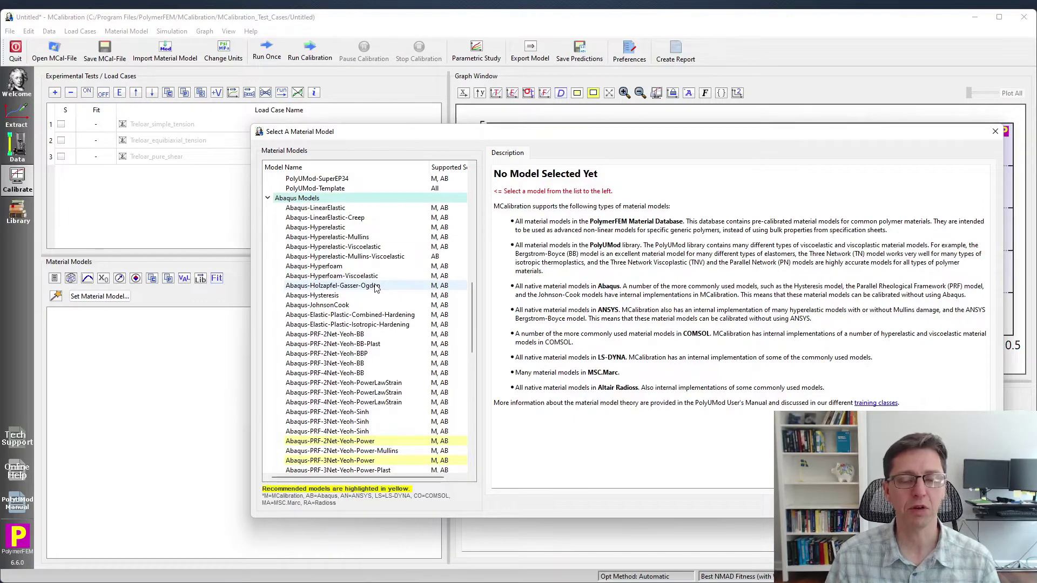
scroll(376, 288, down, 1)
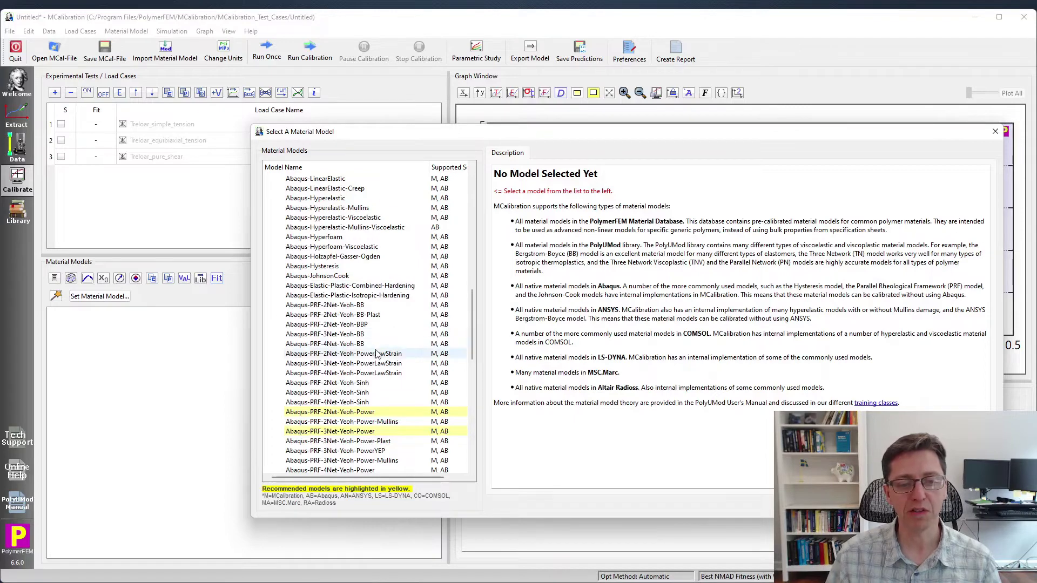
scroll(374, 355, down, 1)
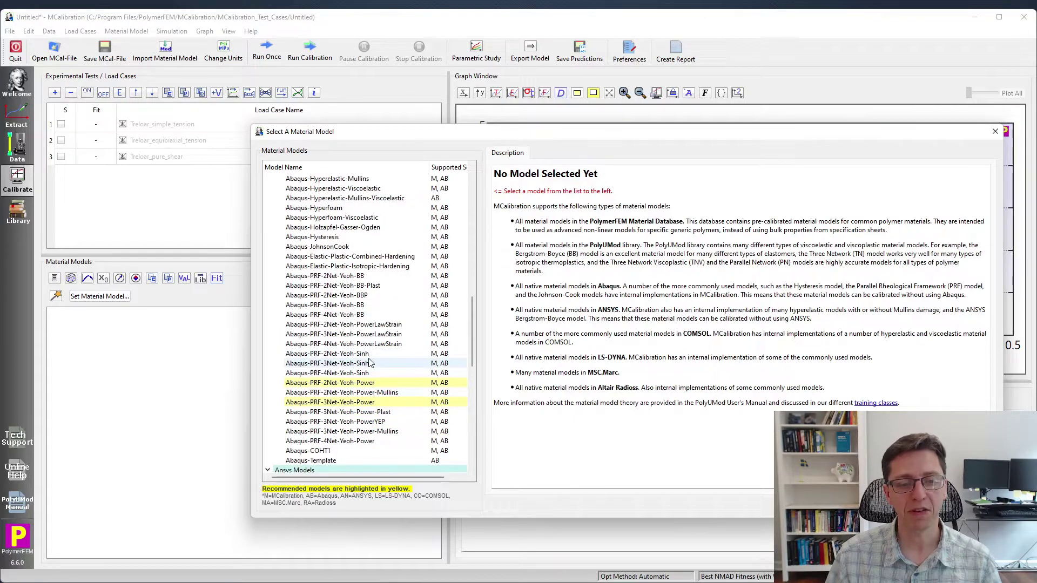
click(350, 286)
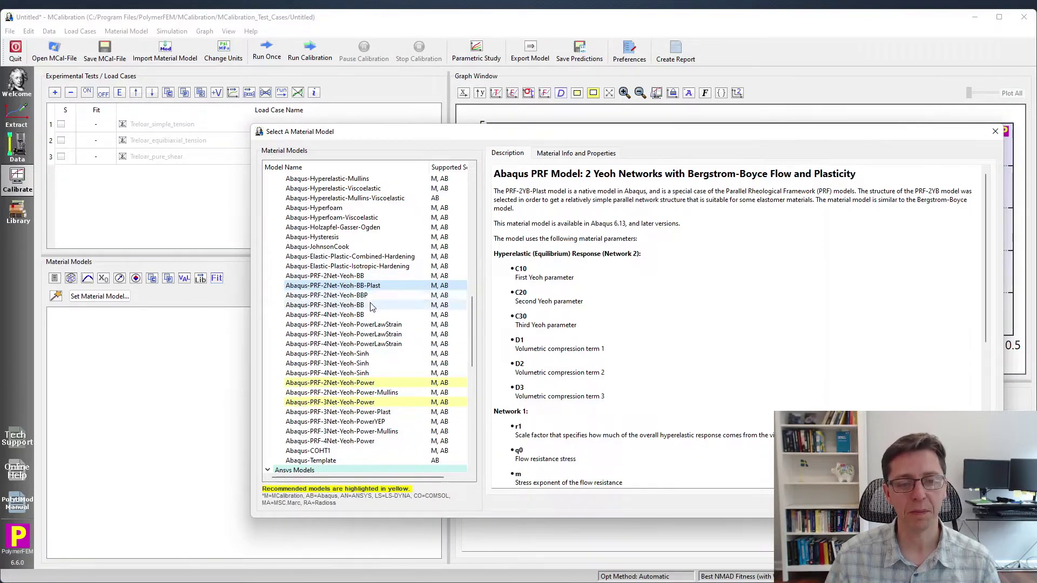
double_click(335, 286)
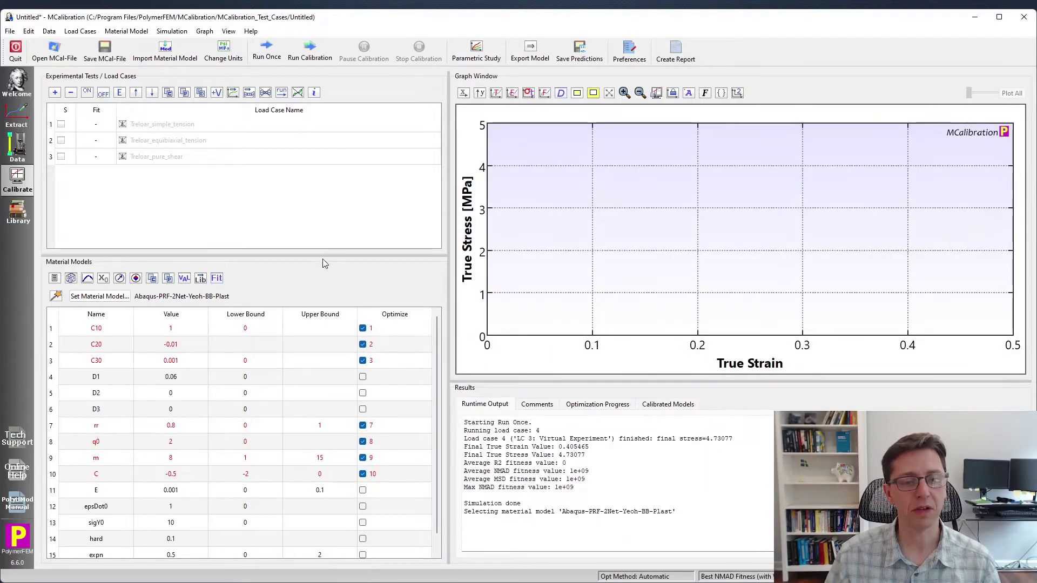
drag(322, 257, 322, 207)
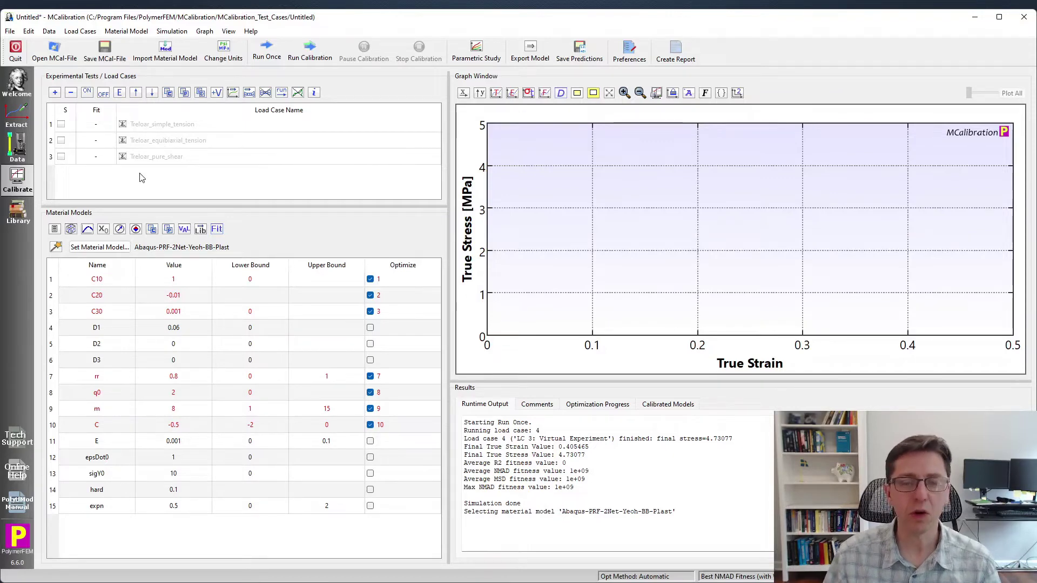
Step: Add a virtual experiment load case with one segment at engineering strain rate 0.01 up to engineering strain 0.5, and run it once
click(55, 92)
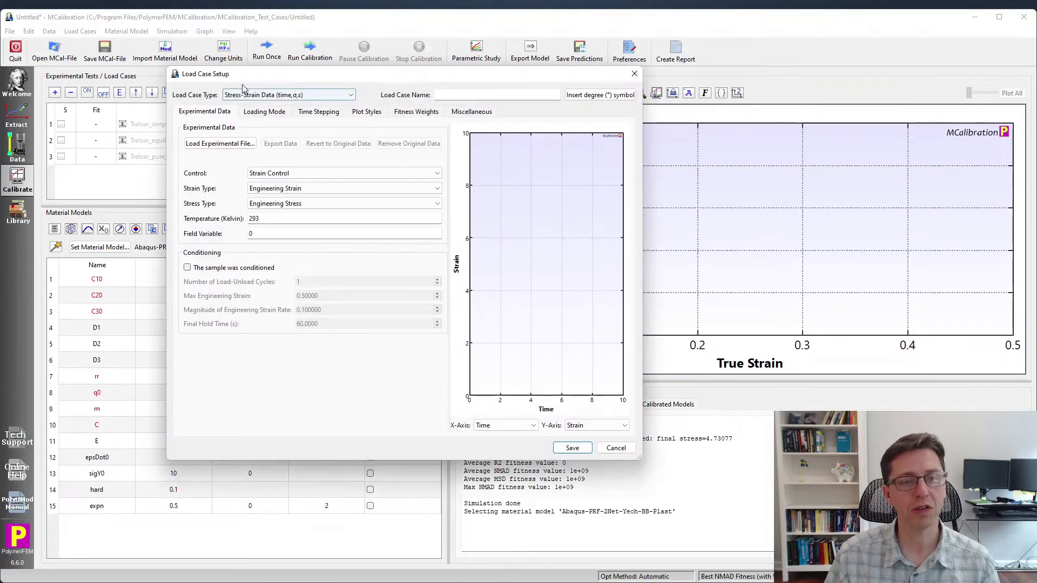
click(244, 95)
click(243, 112)
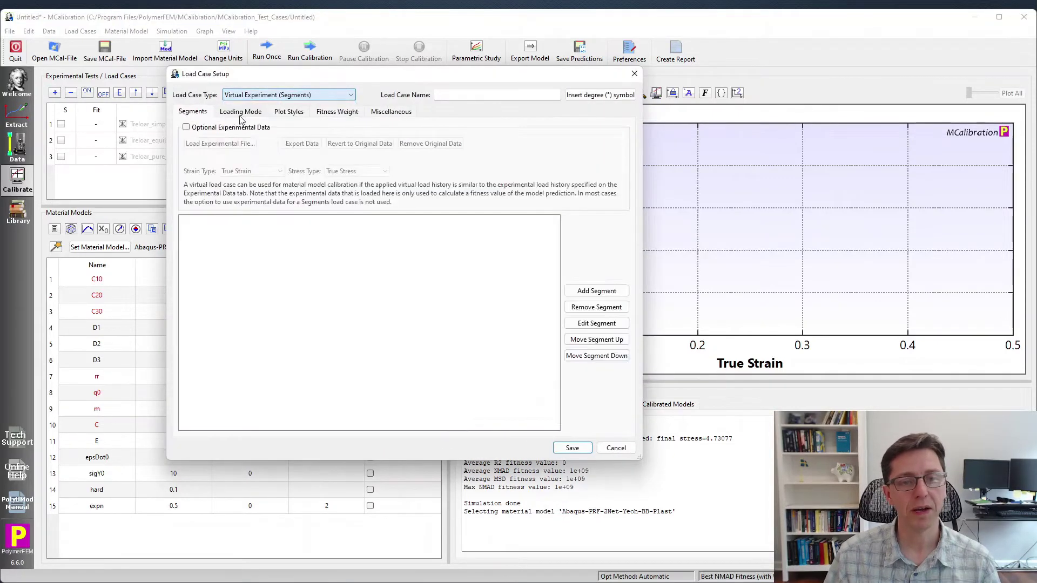
click(582, 292)
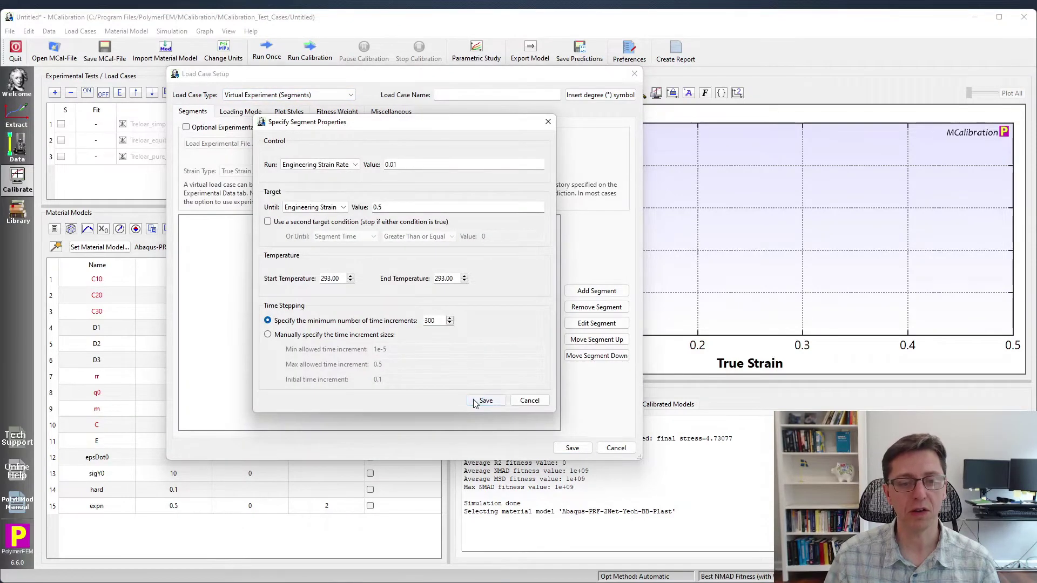
click(475, 402)
click(572, 448)
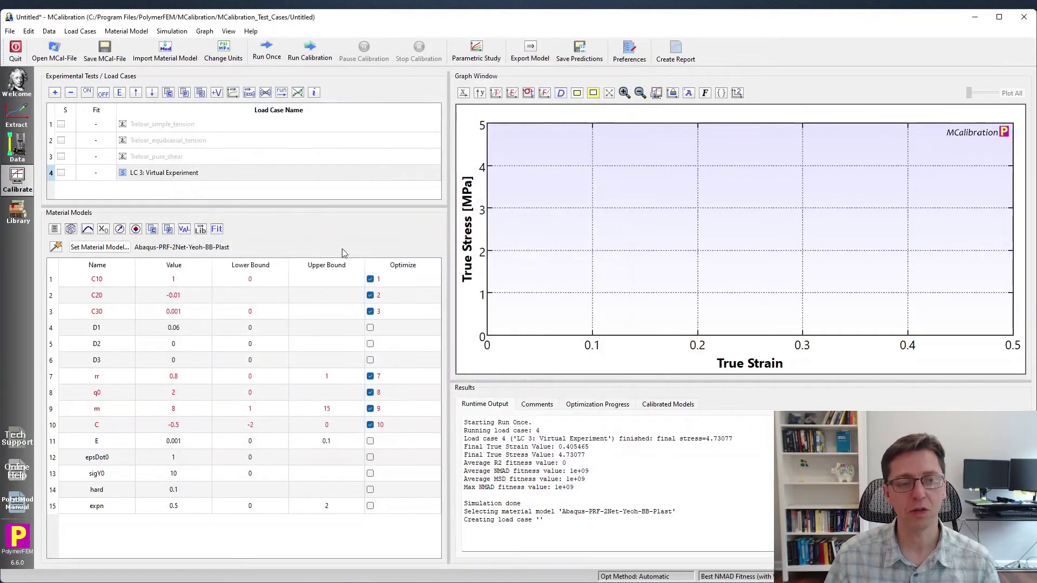
click(267, 51)
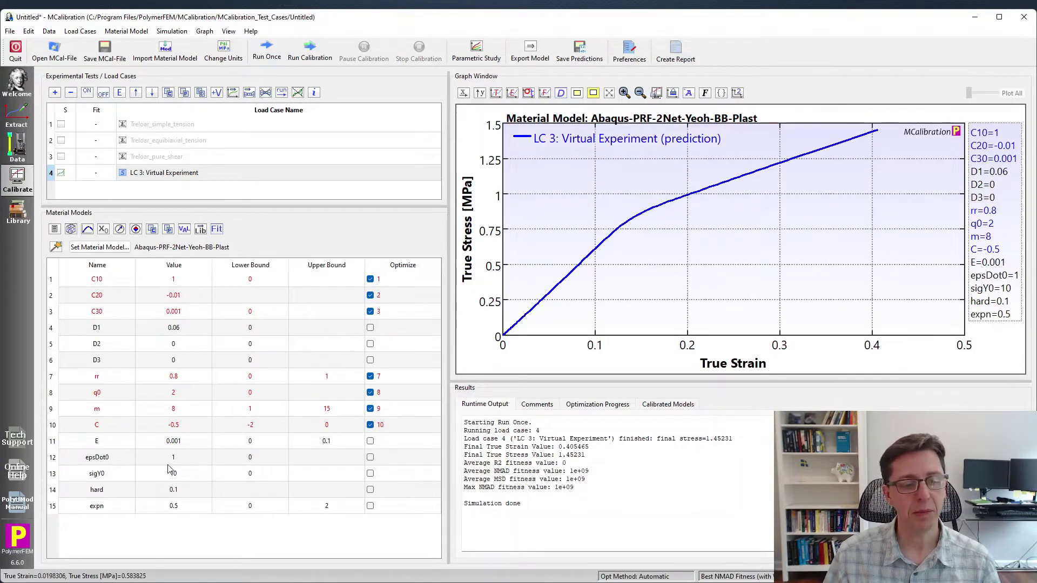
Step: Try 1.2 for the sigY0 parameter, replace it with 0.2, and rerun the virtual experiment prediction
click(182, 475)
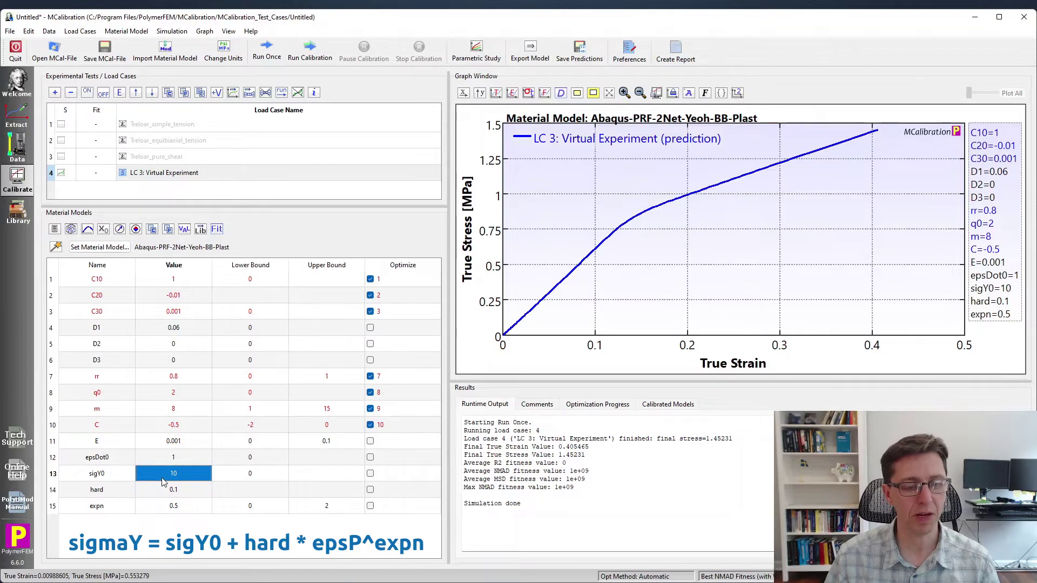
text(1.2)
key(Return)
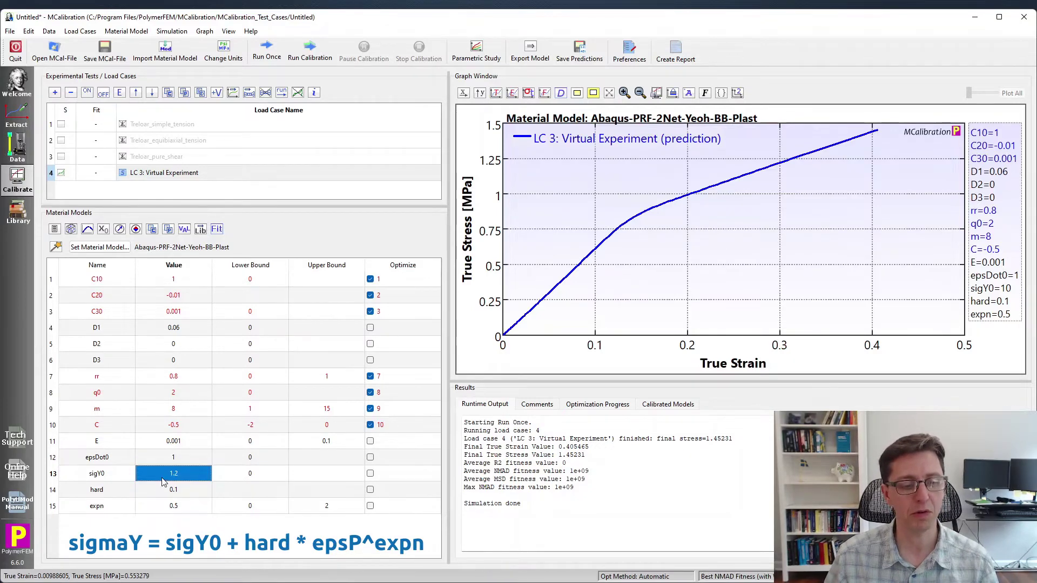
text(0.2)
key(Return)
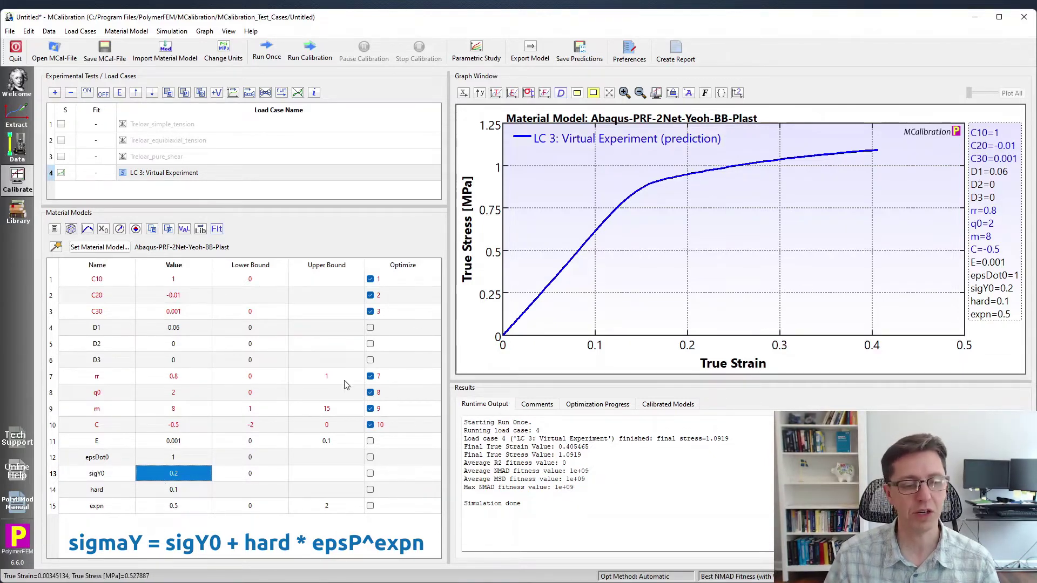
click(179, 510)
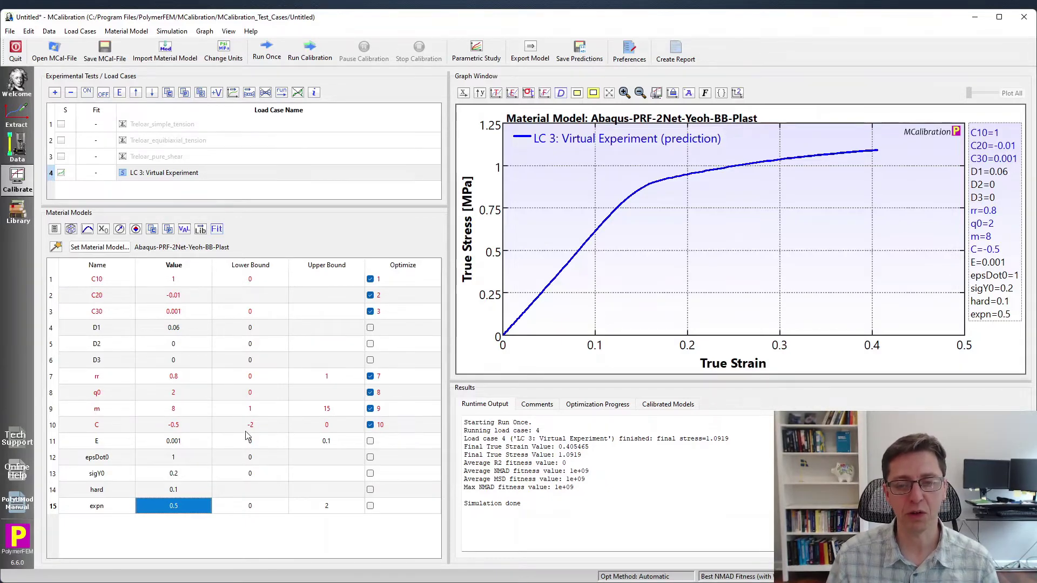
Step: Inspect the model options of Abaqus-LinearElastic-Creep, Abaqus-Hyperelastic and Abaqus-Hyperelastic-Mullins in the material model selection
click(99, 247)
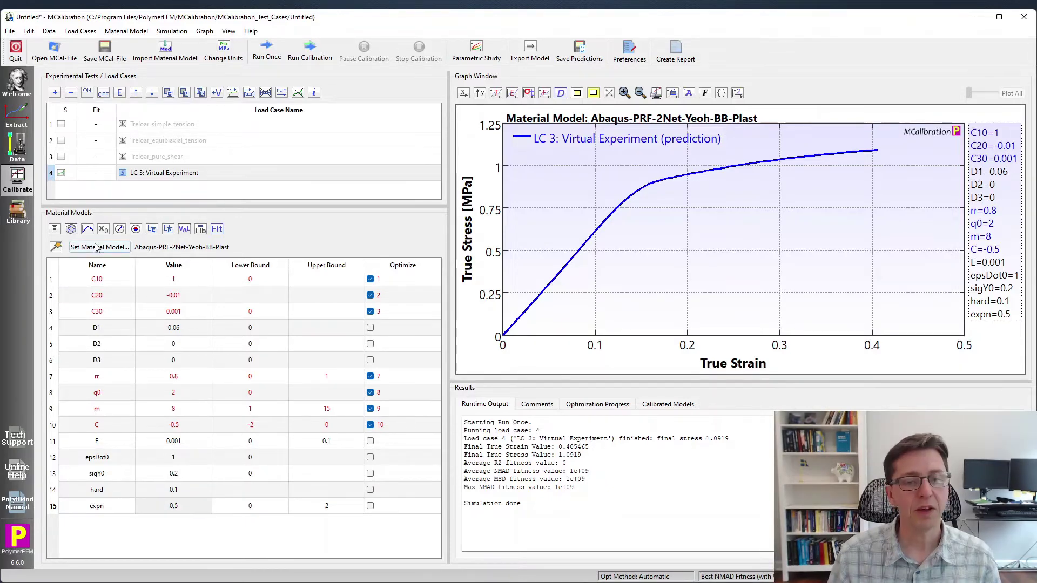
scroll(389, 241, up, 5)
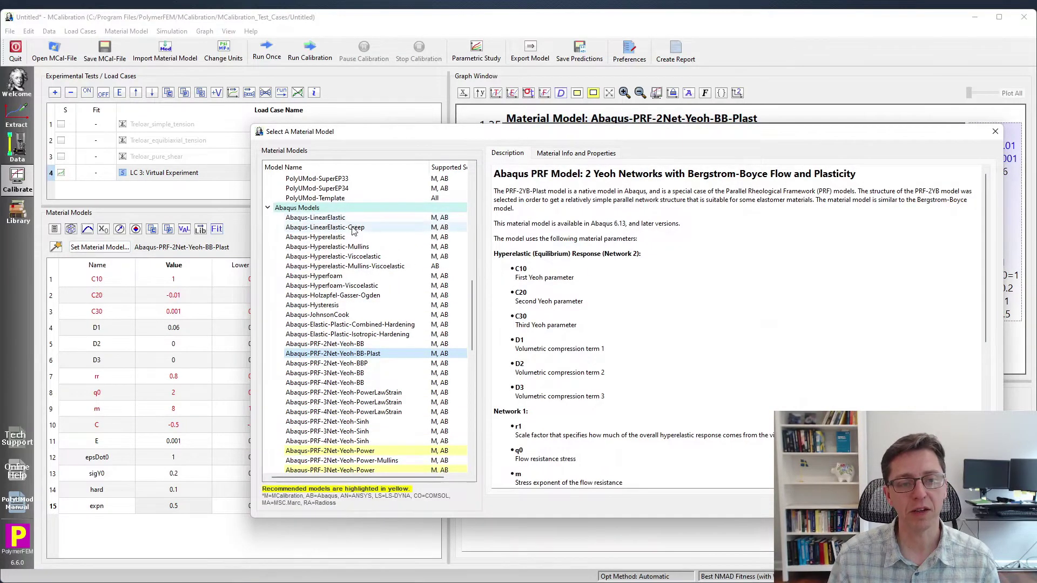
click(354, 229)
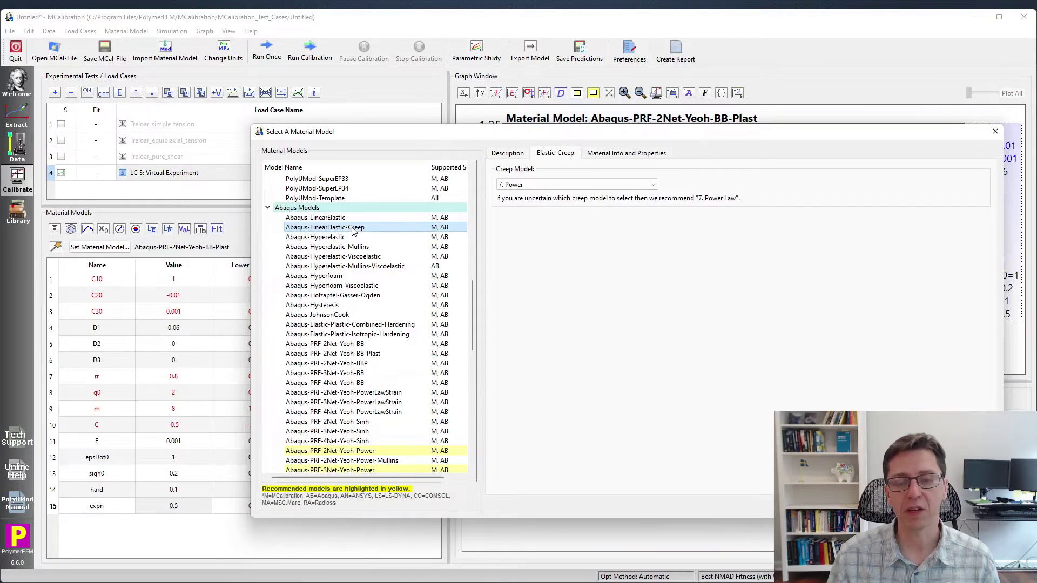
click(594, 184)
click(723, 271)
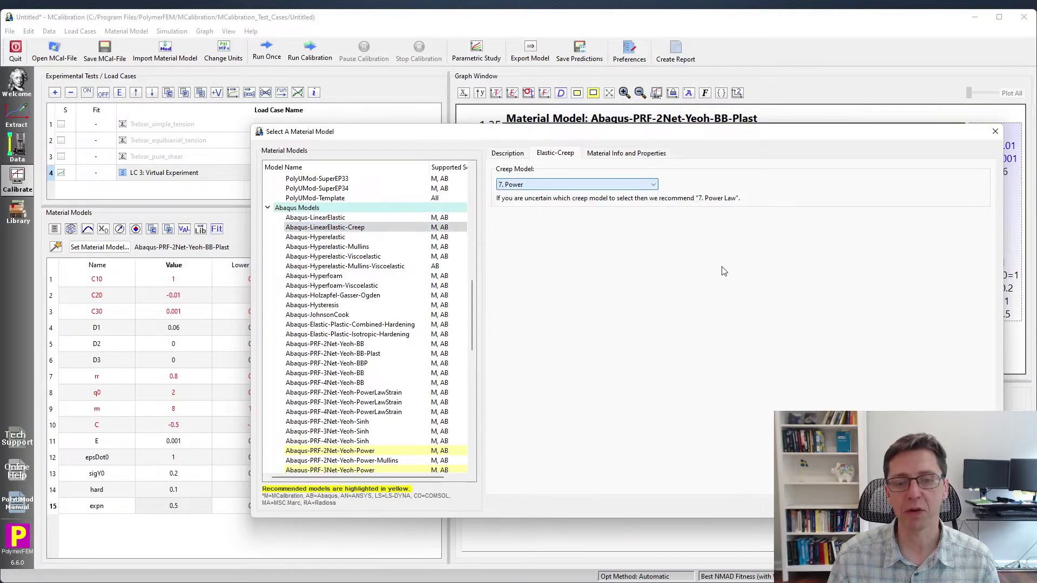
click(347, 238)
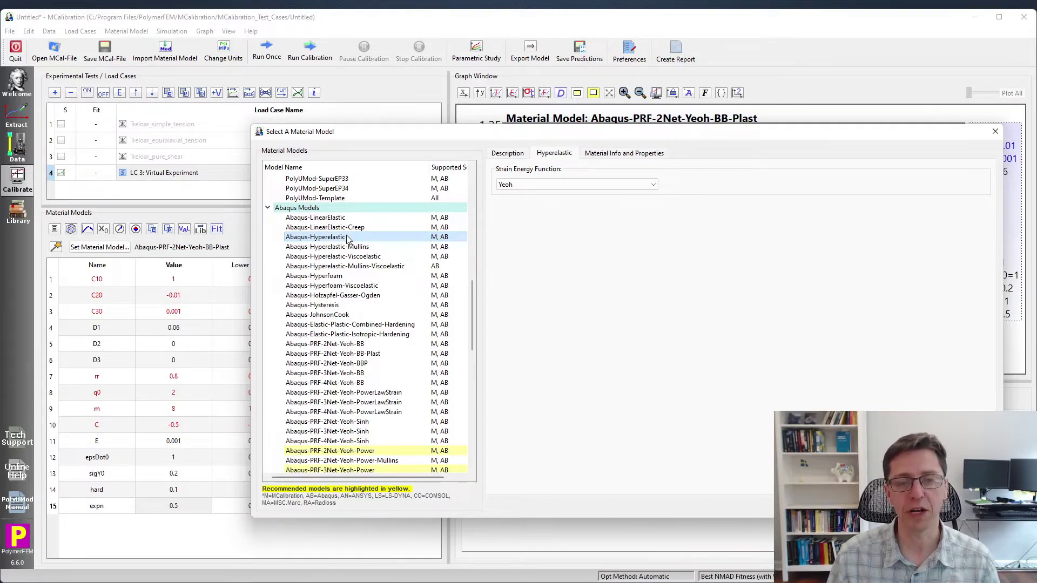
click(355, 250)
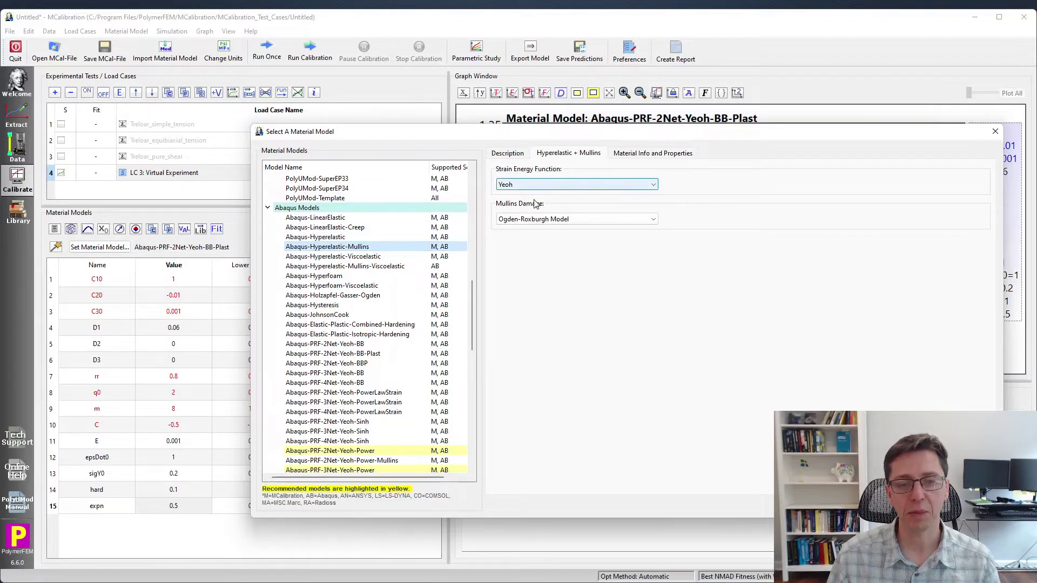
Step: Enable Time-Temperature-Superposition for Abaqus-Hyperelastic-Viscoelastic and view its available shift functions, keeping WLF
click(341, 258)
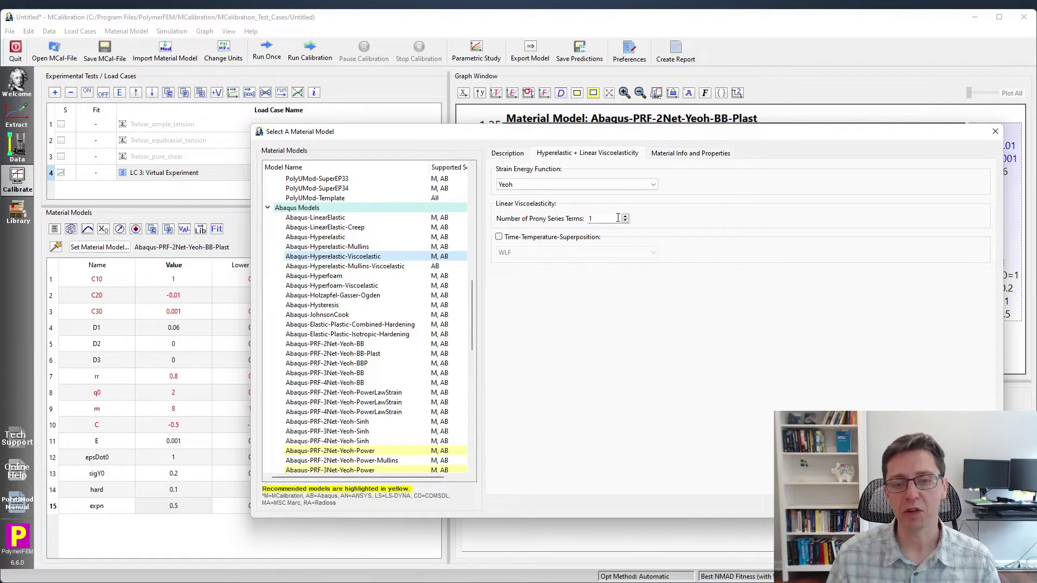
click(544, 239)
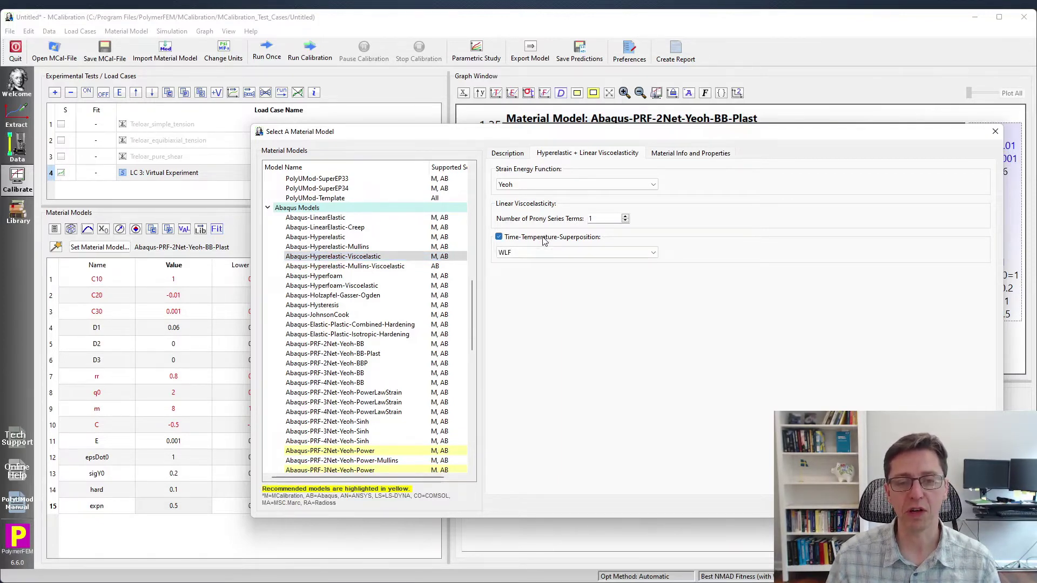
click(541, 252)
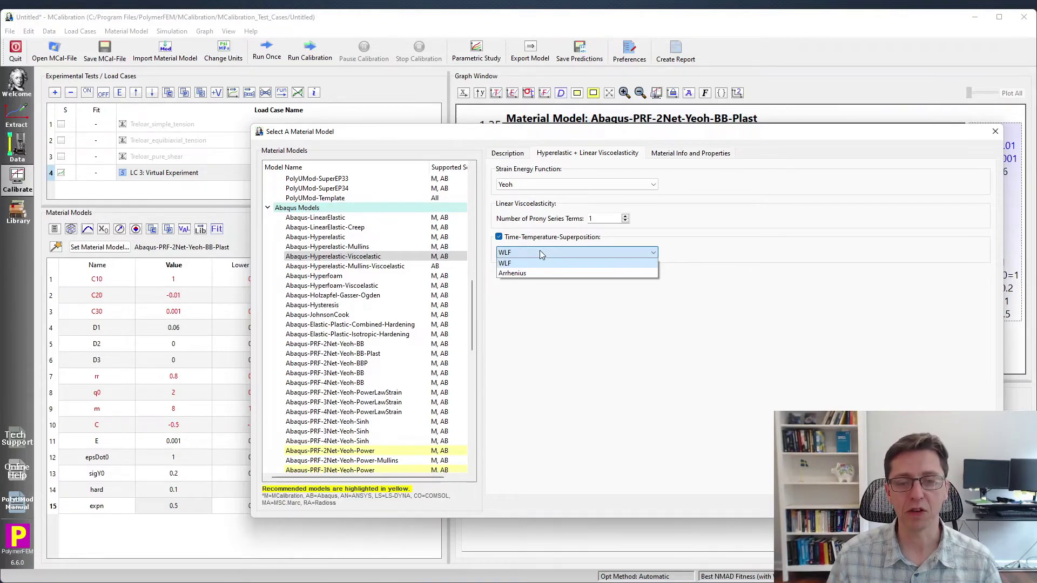
click(562, 315)
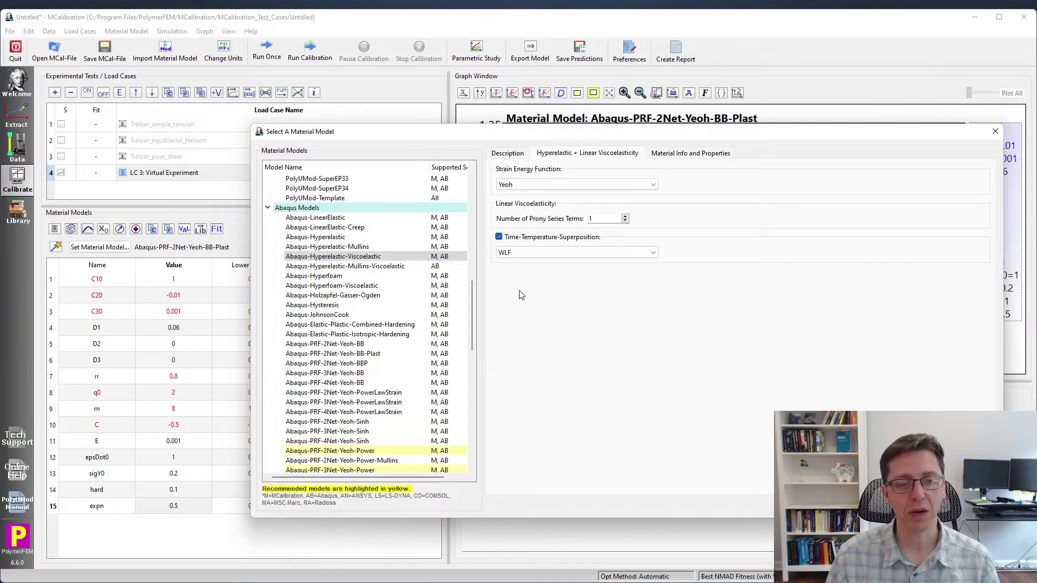
Step: Enable Time-Temperature-Superposition for Abaqus-Hyperfoam-Viscoelastic and check its shift function choices, keeping WLF
click(384, 287)
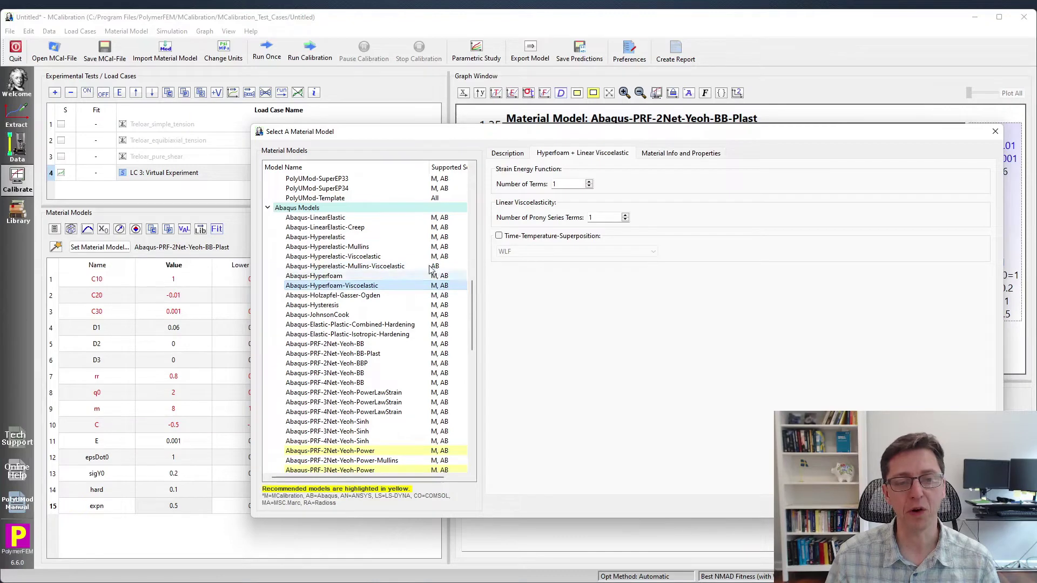
click(517, 239)
click(540, 251)
click(546, 305)
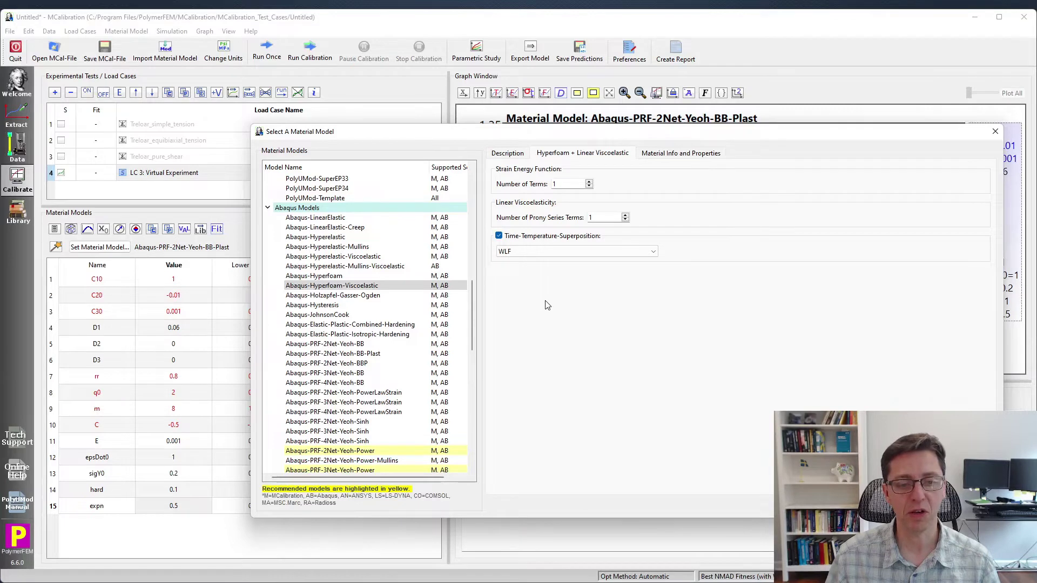
Step: View the plasticity term and creep options of the Abaqus-Elastic-Plastic-Isotropic-Hardening model
scroll(413, 315, down, 1)
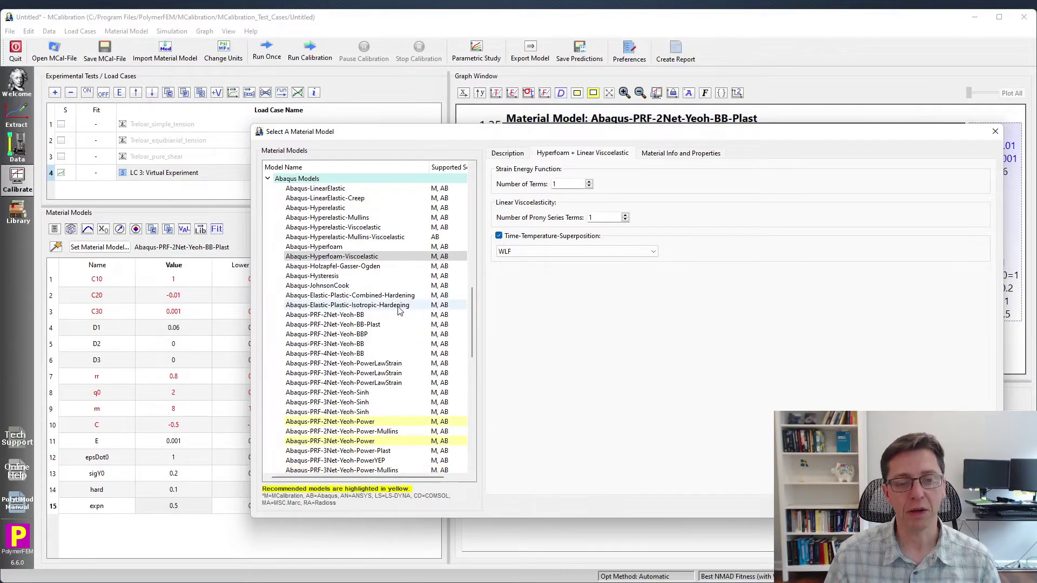
click(399, 305)
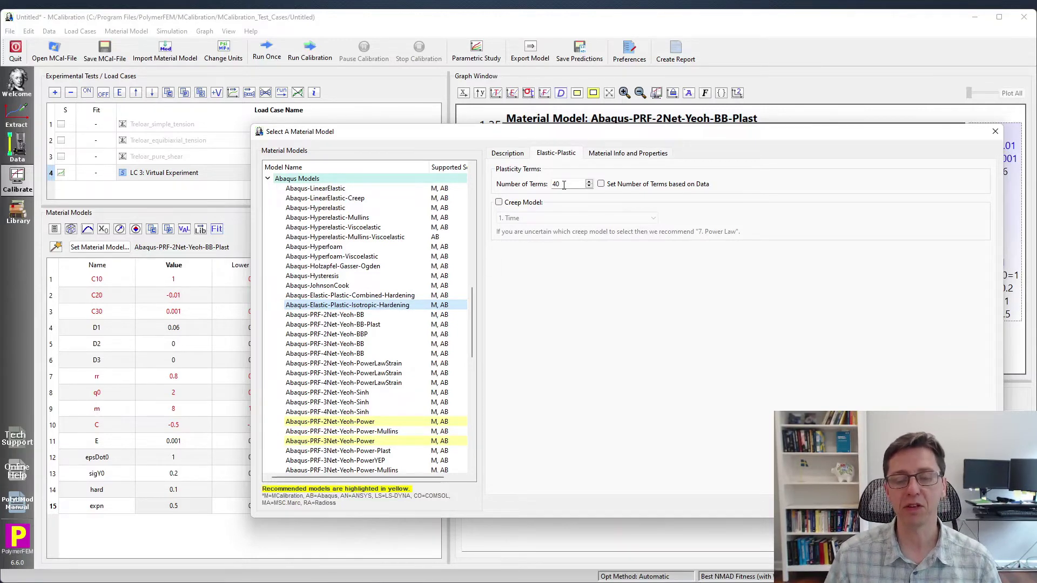
Step: Save the Abaqus-Elastic-Plastic-Isotropic-Hardening model with its number of plasticity terms based on data and the Time creep model enabled
click(602, 185)
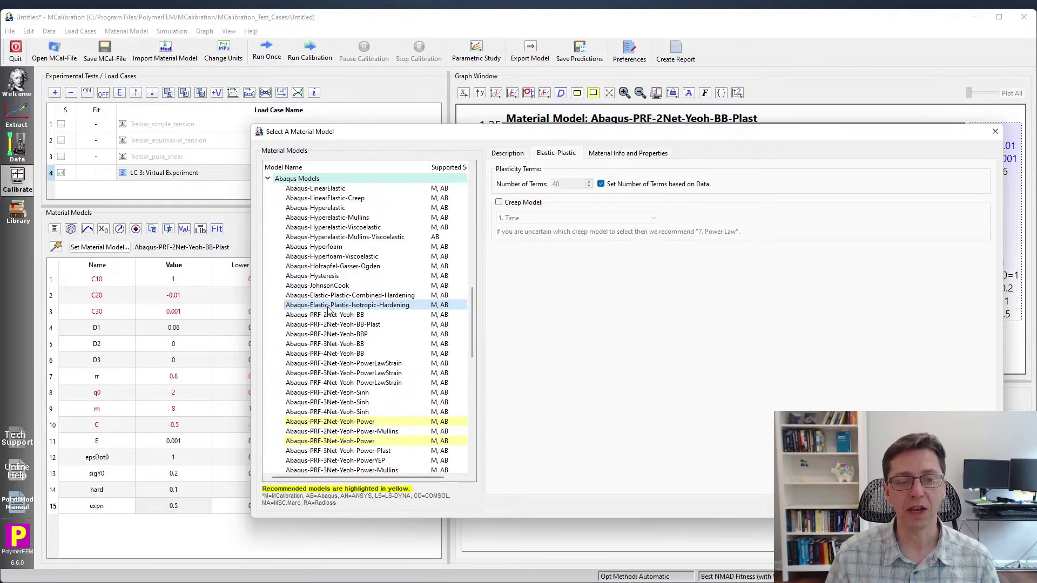
click(512, 206)
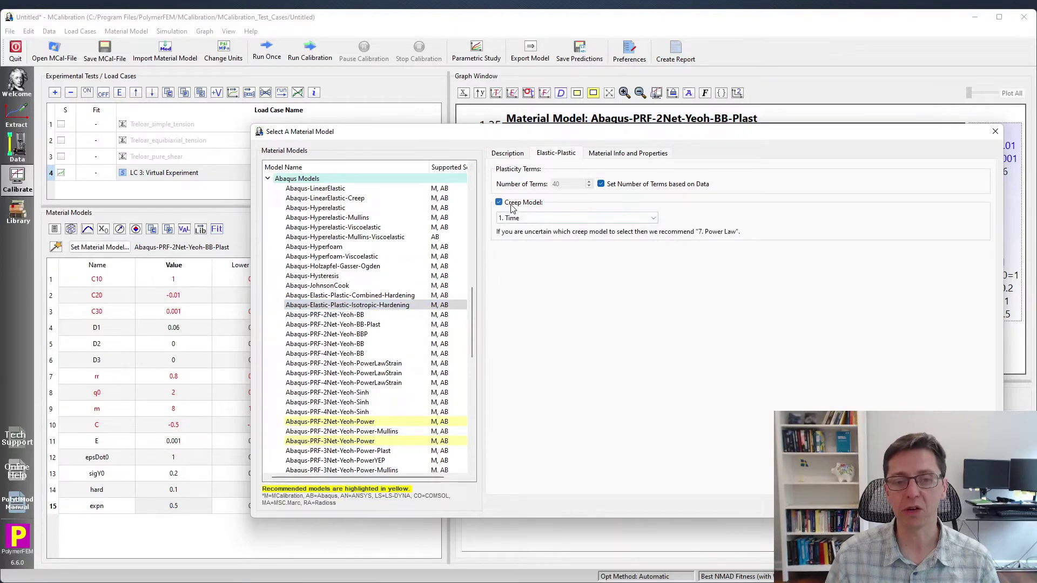
click(532, 219)
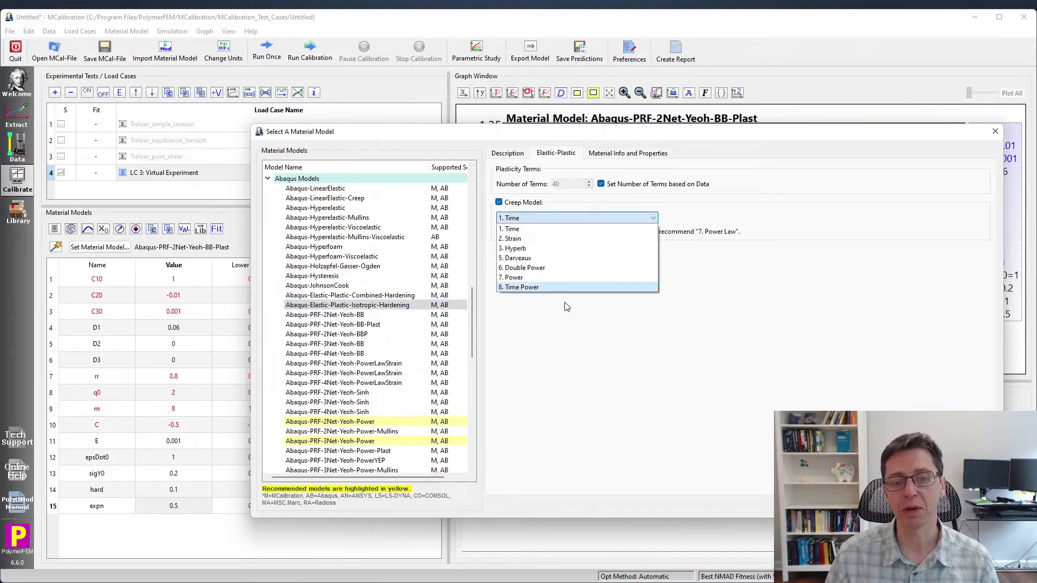
click(581, 335)
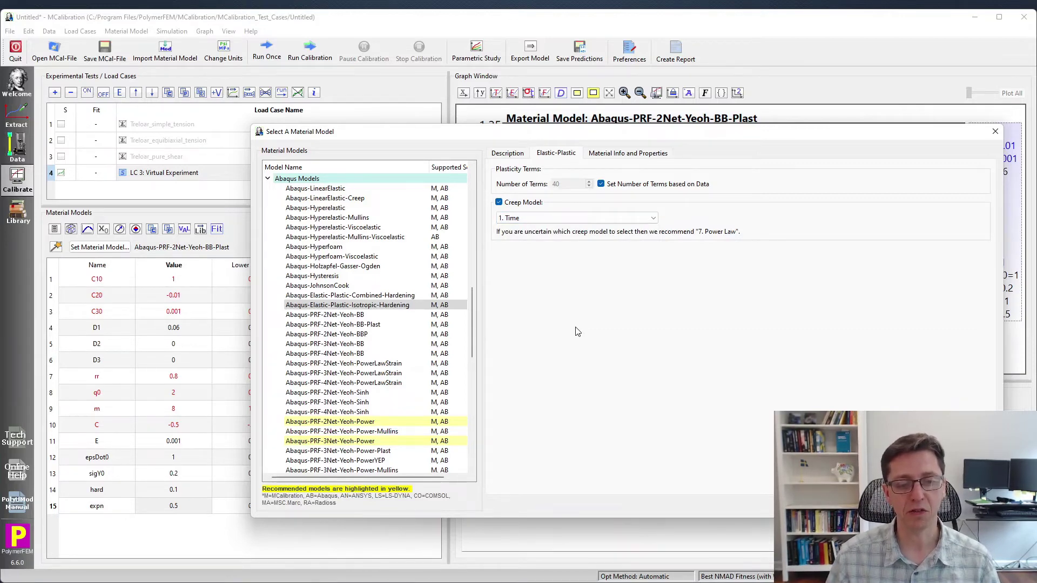
scroll(389, 296, down, 3)
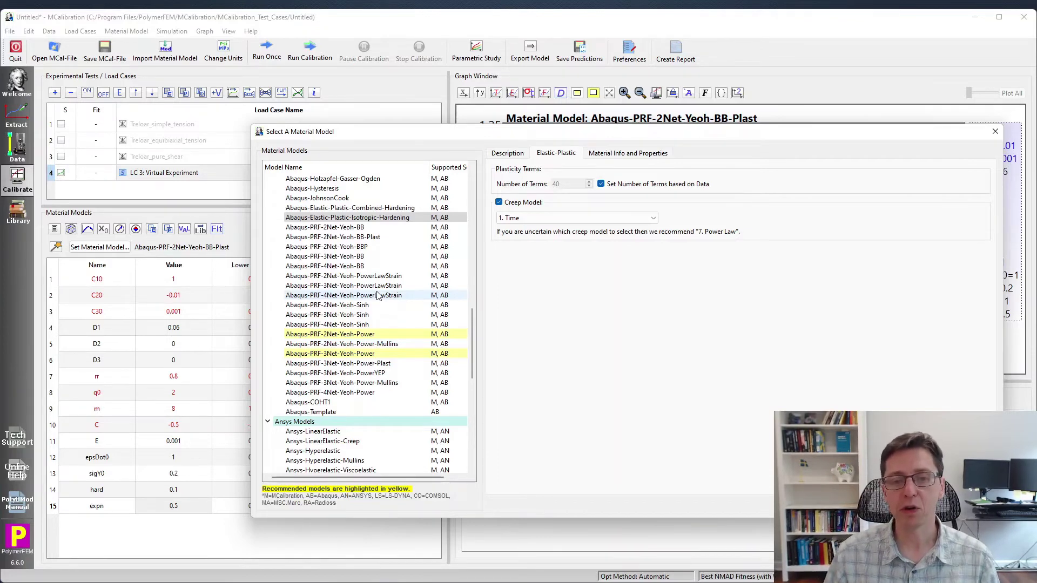
key(Escape)
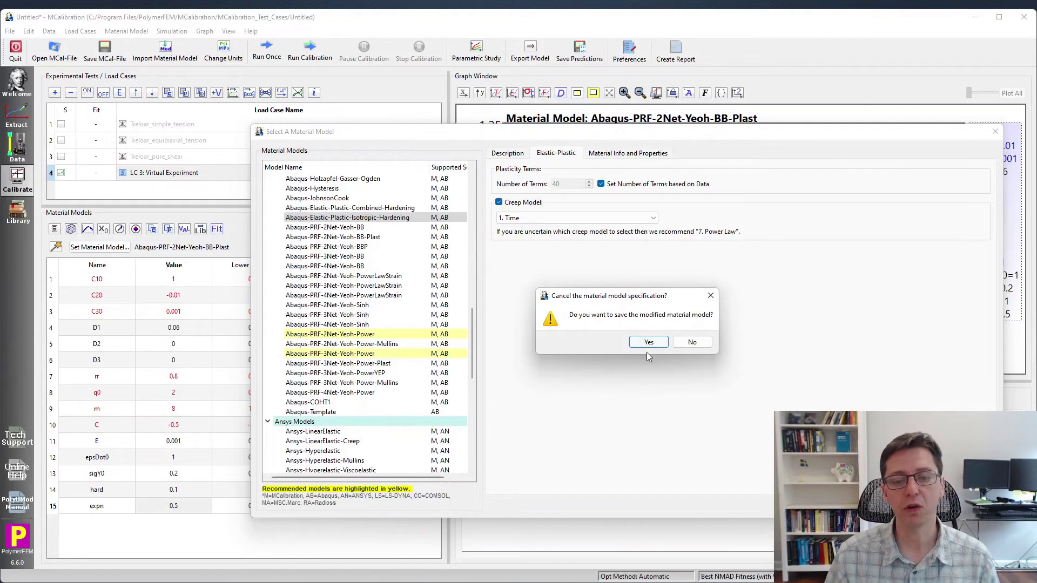
click(648, 344)
Step: View the Abaqus/Standard solver settings of the LC 3: Virtual Experiment load case and discard the changes
click(143, 178)
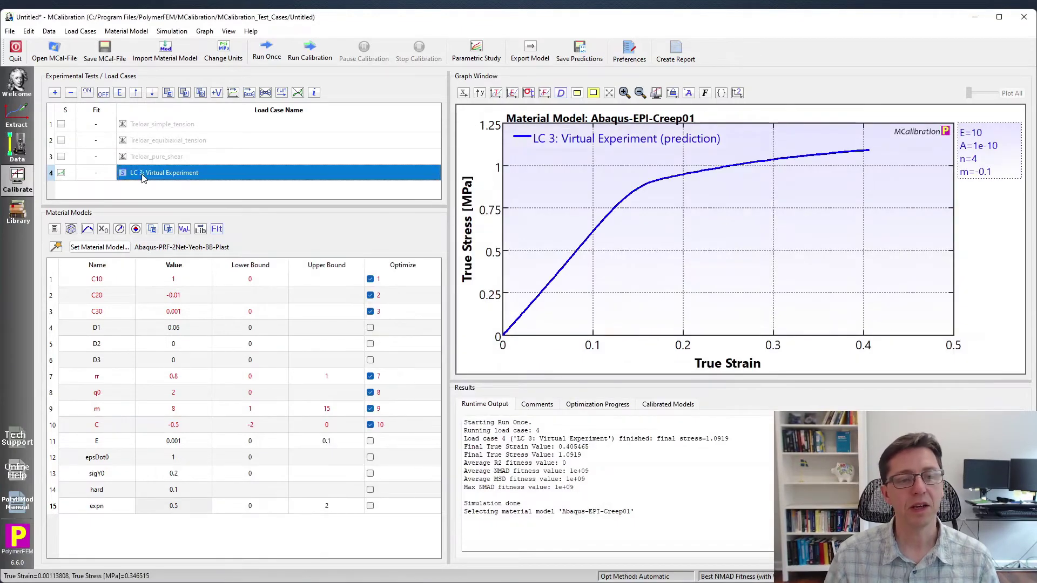
double_click(143, 178)
click(374, 114)
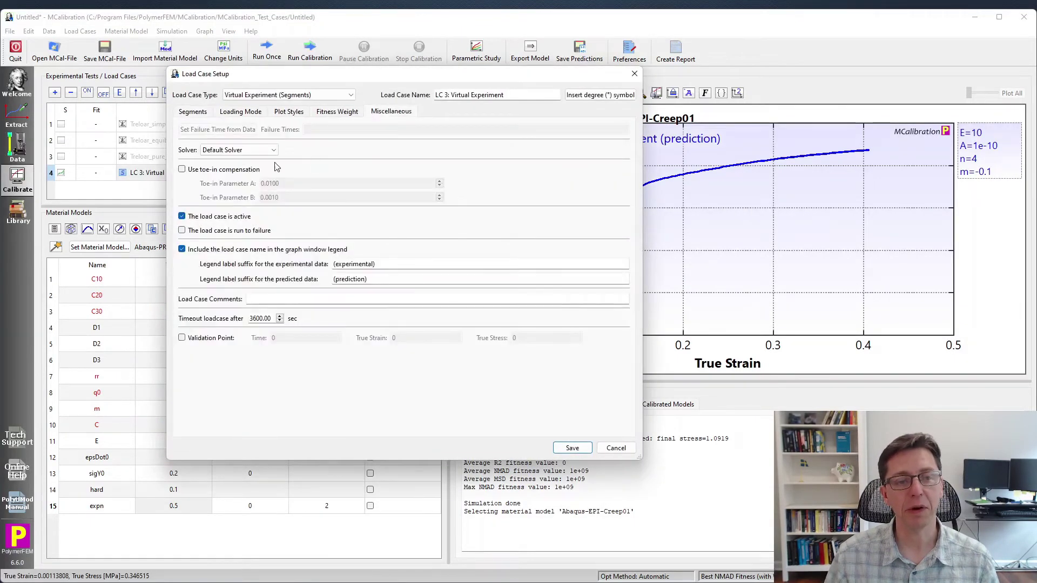
click(235, 150)
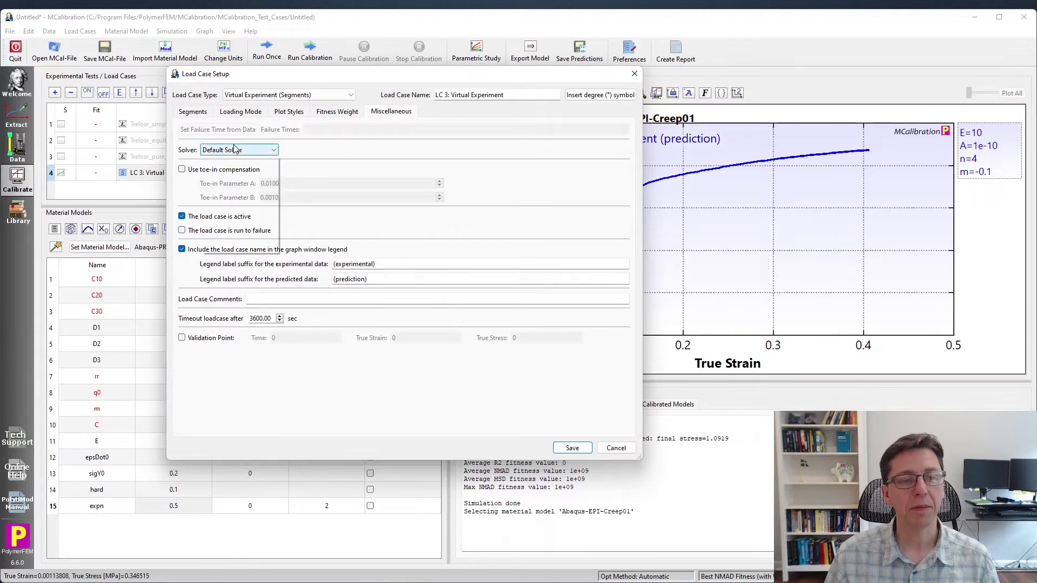
click(239, 183)
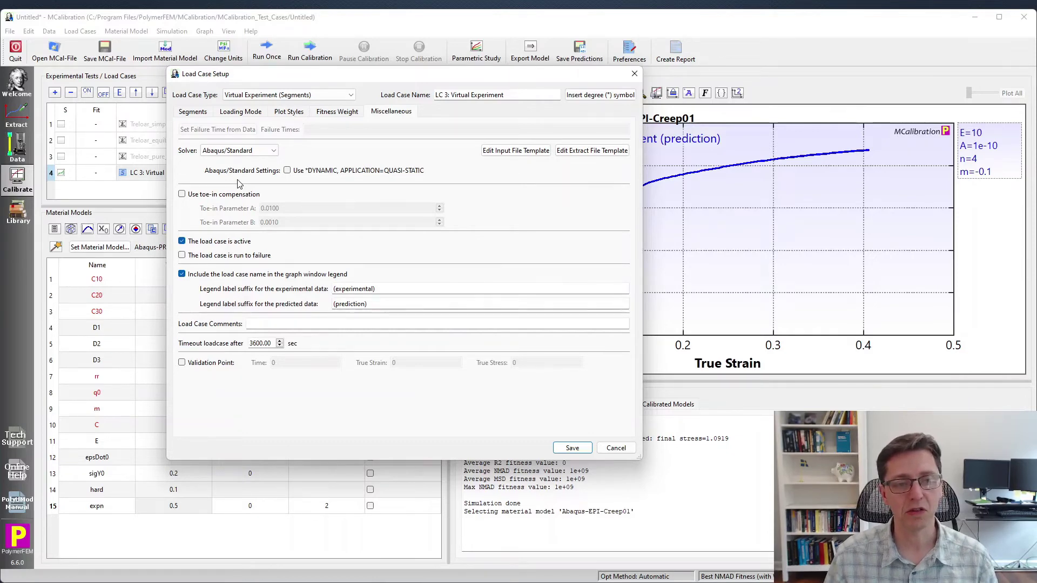
key(Escape)
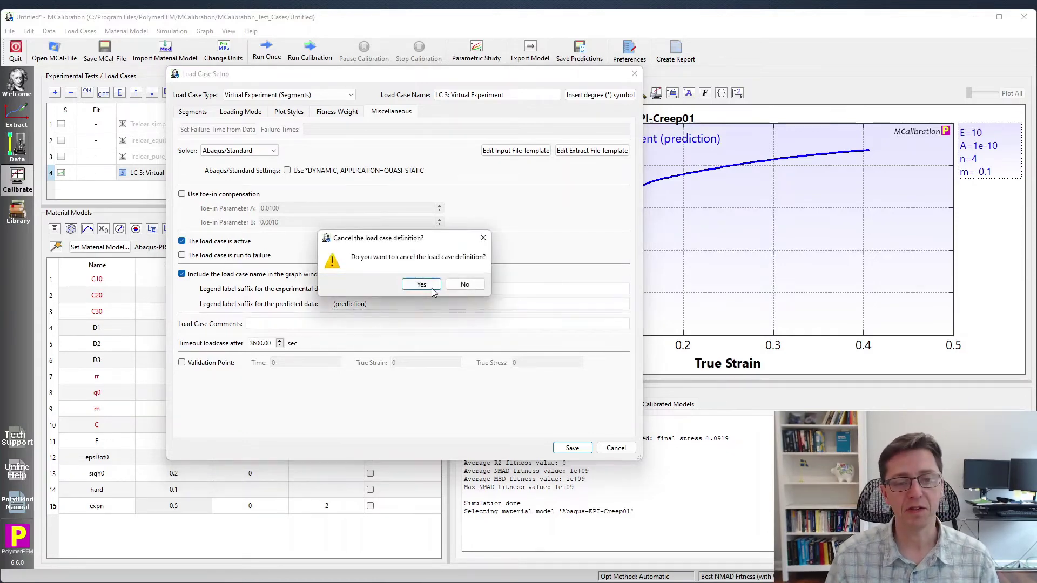
click(464, 285)
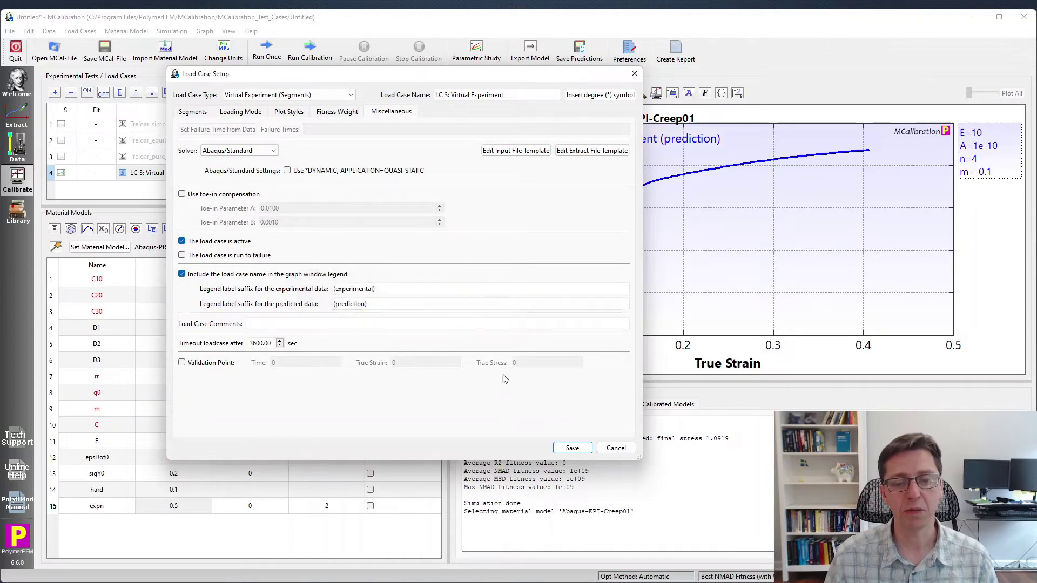
click(616, 449)
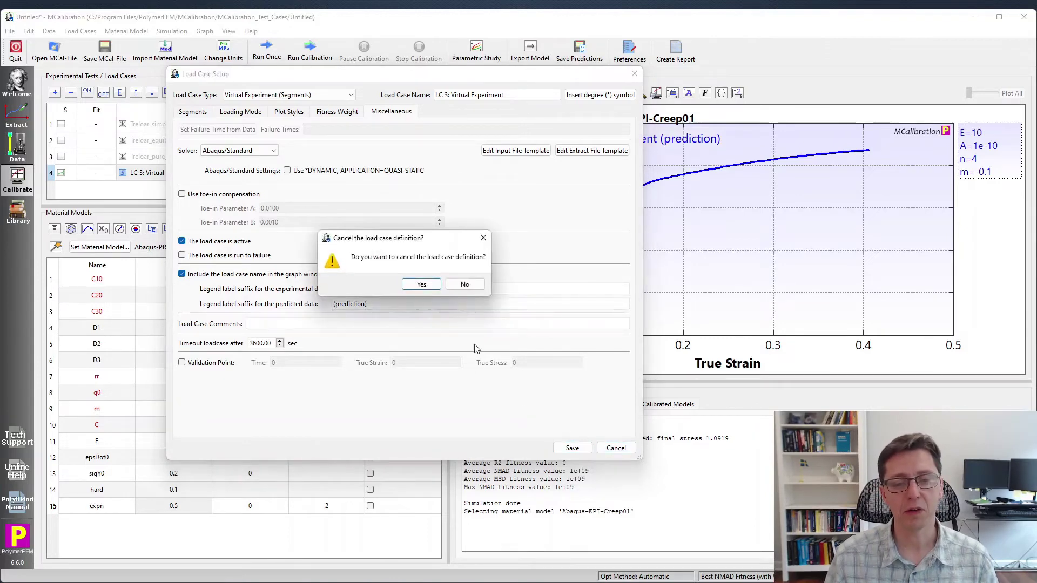
click(420, 285)
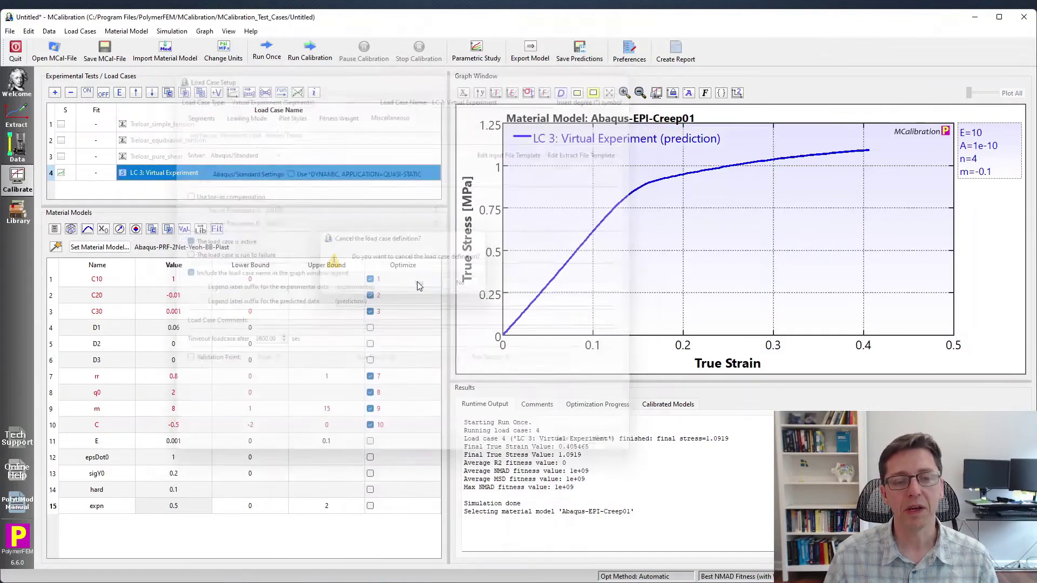
Step: Look through the Abaqus models in the material model selection without choosing another one
click(110, 247)
scroll(348, 270, up, 2)
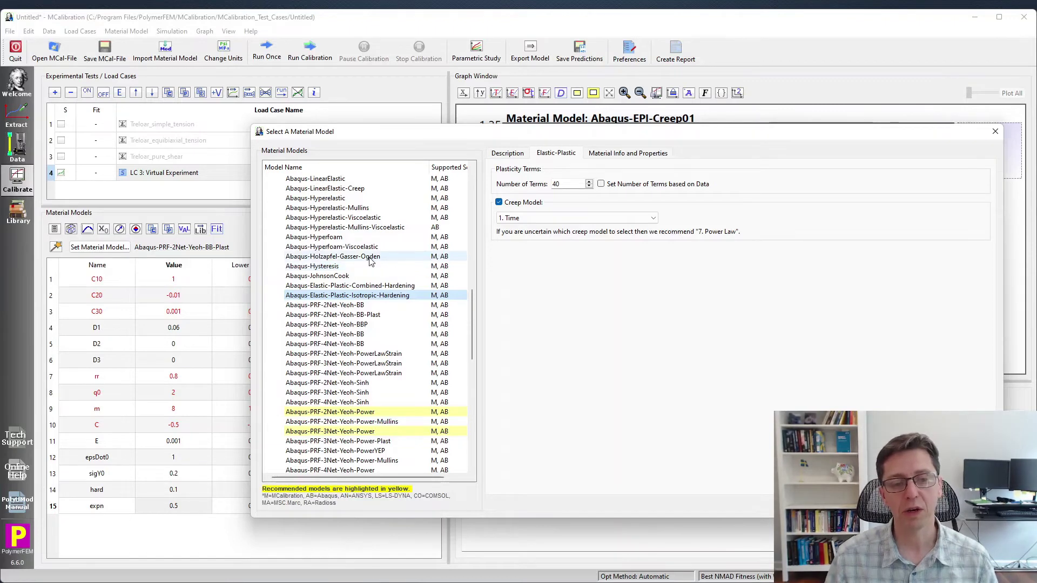
scroll(348, 270, up, 3)
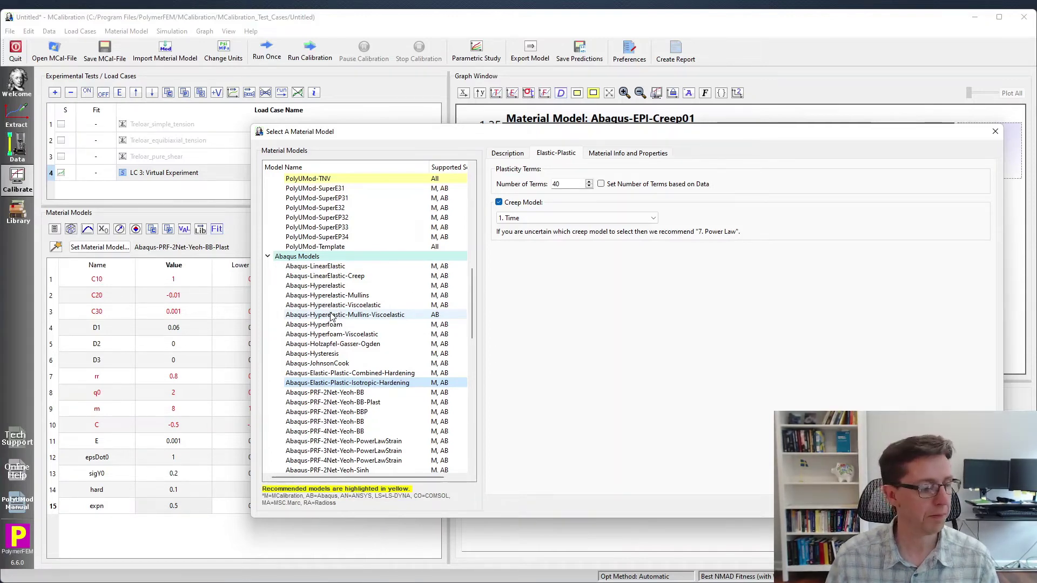
key(Escape)
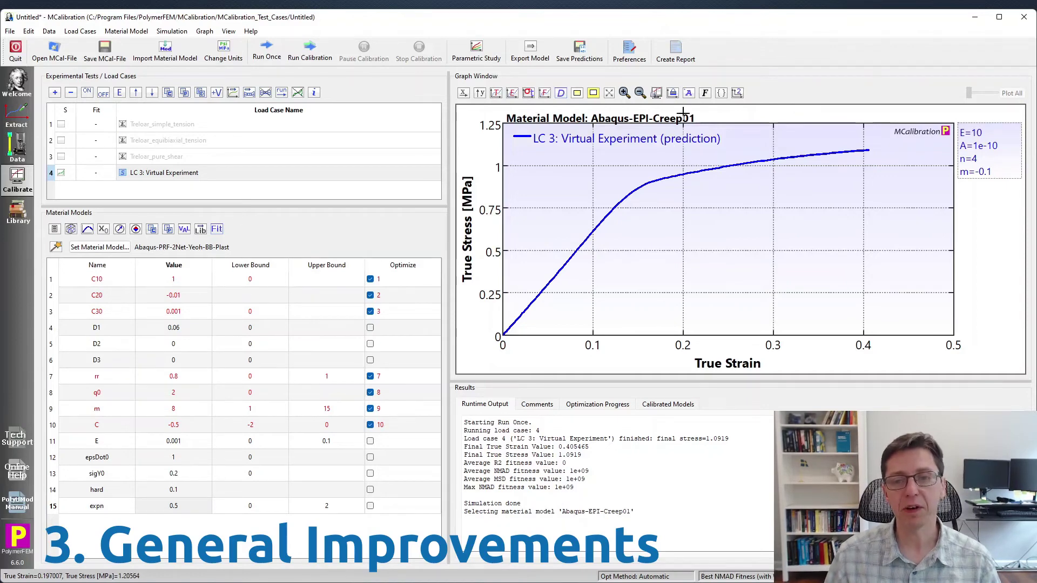
Step: Review the global options in the preferences and the size and resolution choices for saving the graph image, leaving both unchanged
click(640, 58)
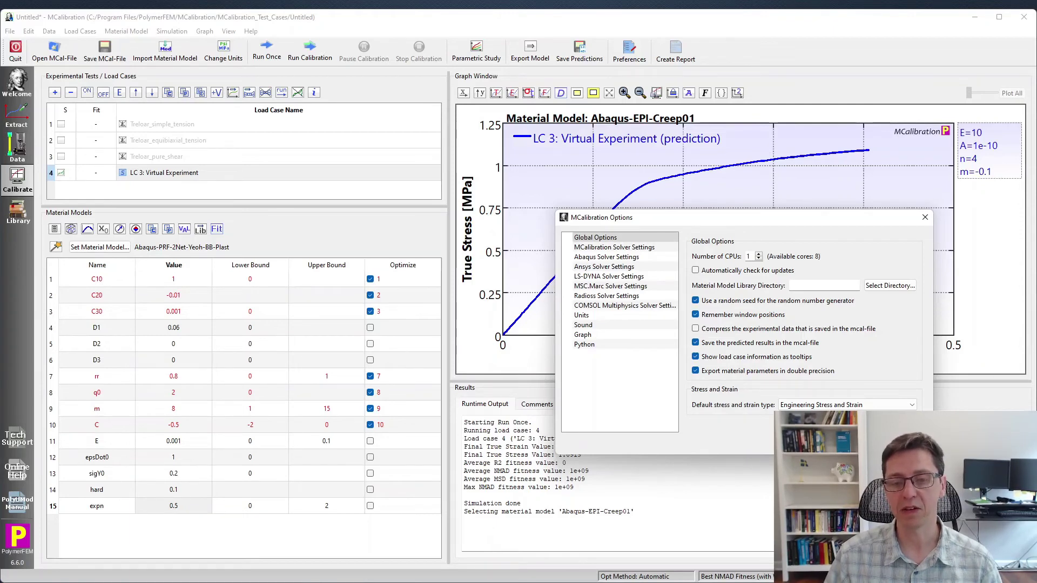
key(Escape)
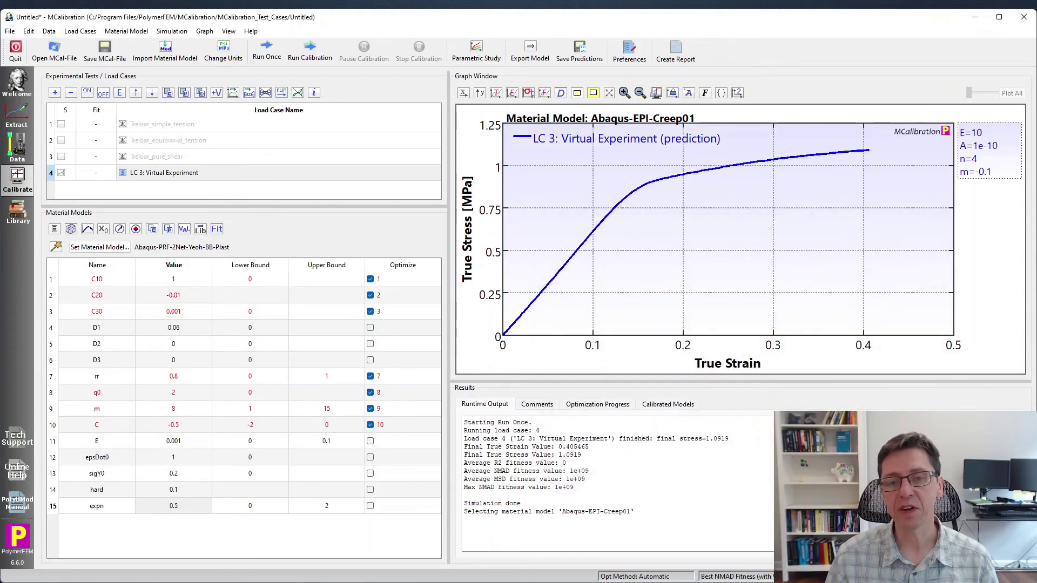
click(657, 93)
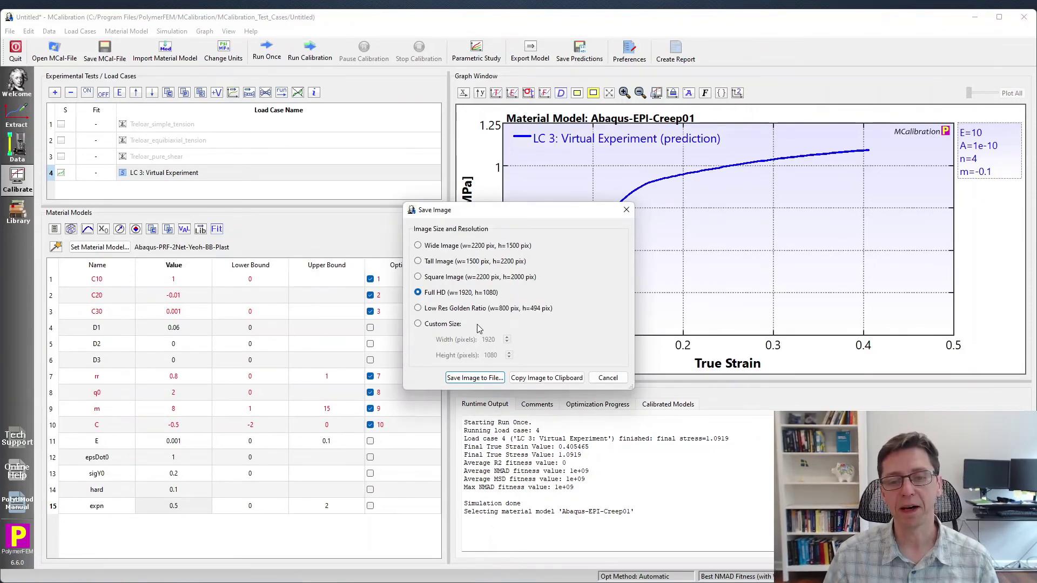
click(593, 379)
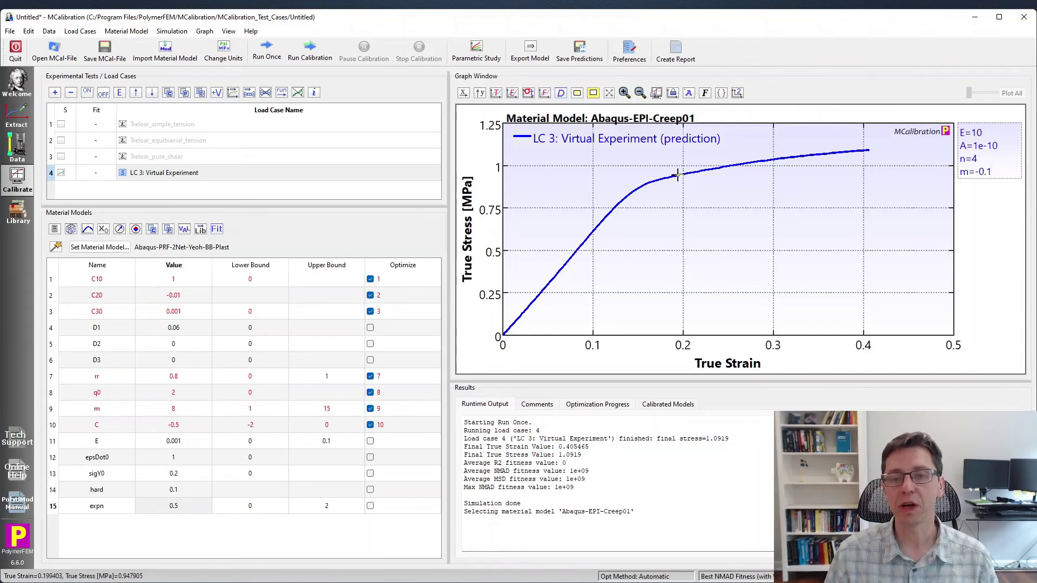
Step: Save the stress-strain graph as a Full HD (1920 x 1080) image file named Untitled.png
click(657, 93)
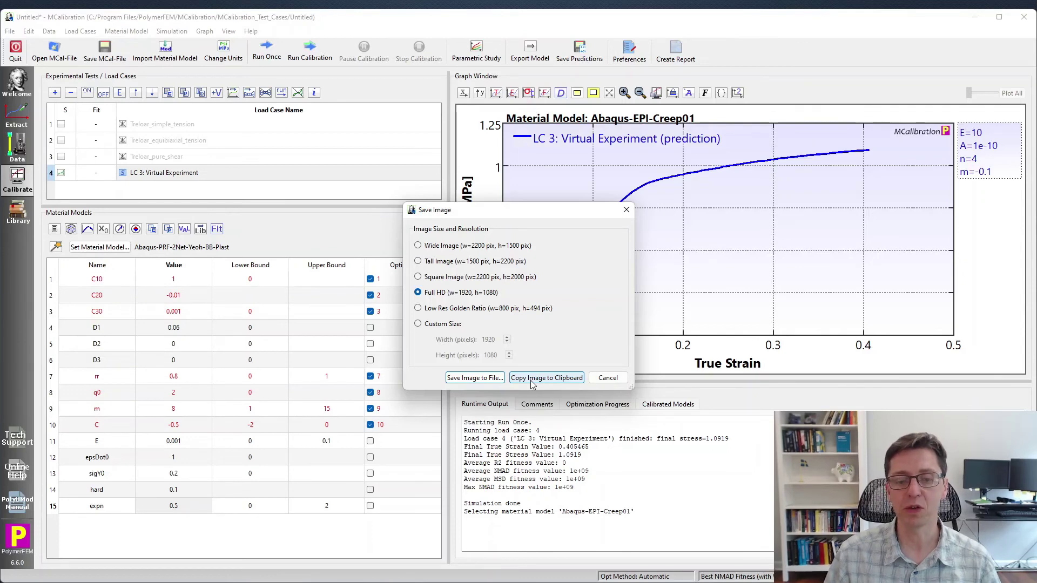
click(475, 378)
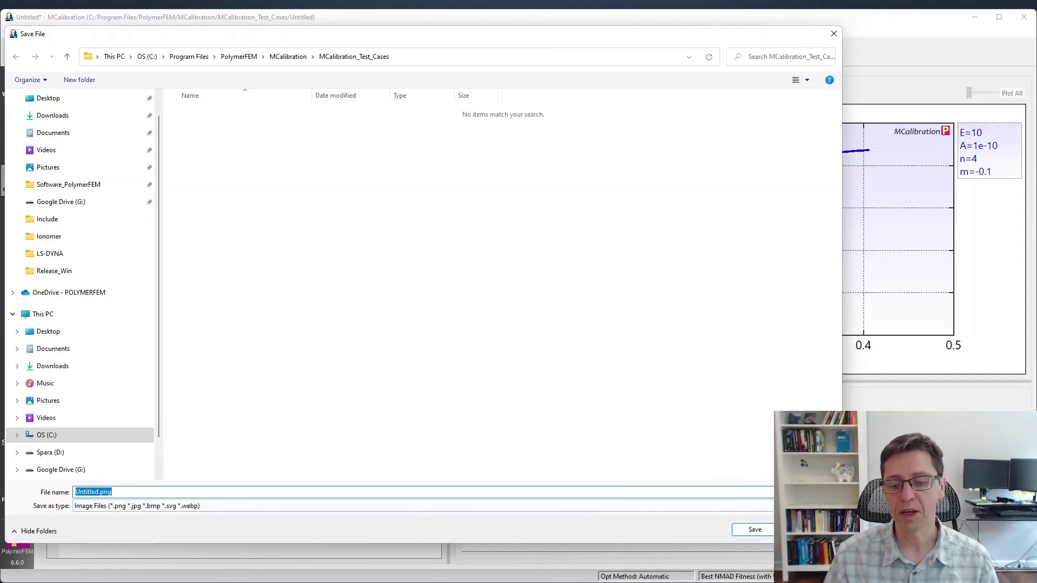
key(Return)
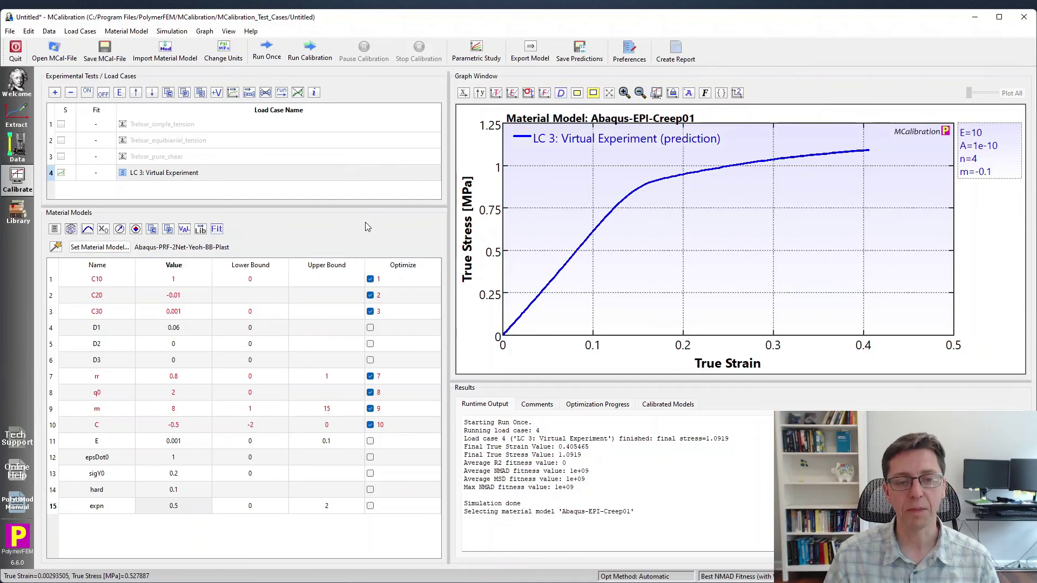